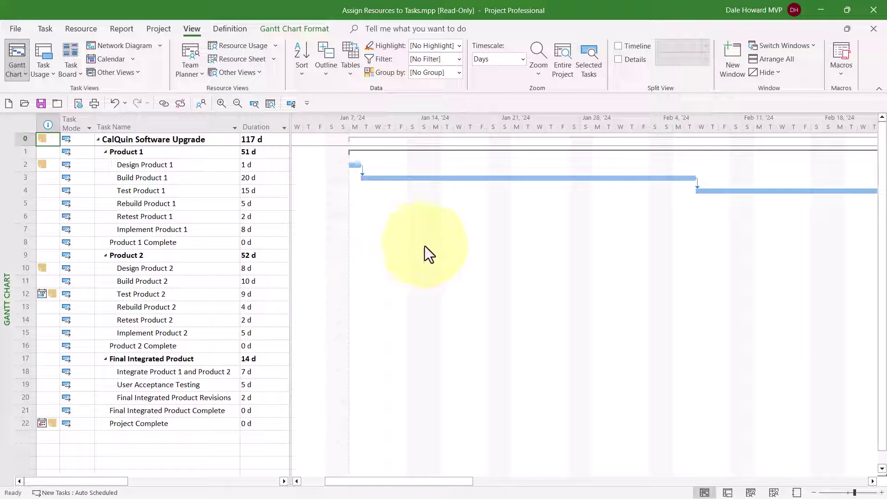
Split the view to show the Task Form and select Design Product 1's first Resource Name cell.
right_click(385, 245)
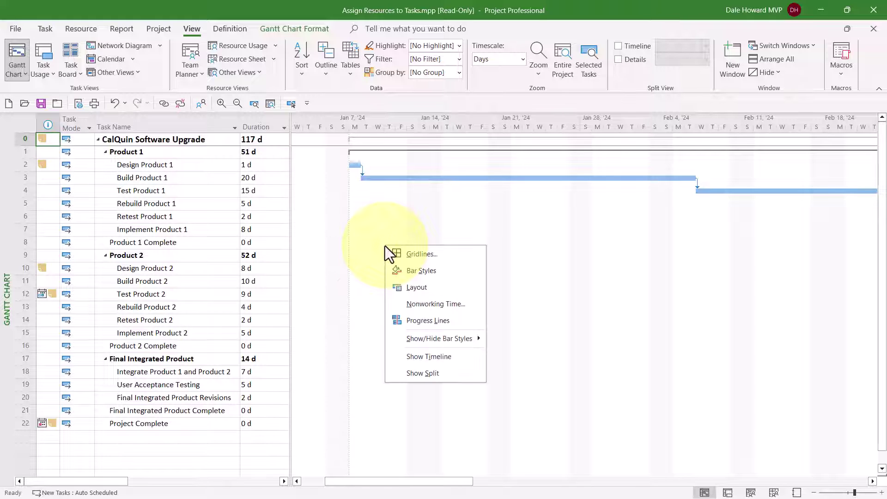
left_click(456, 373)
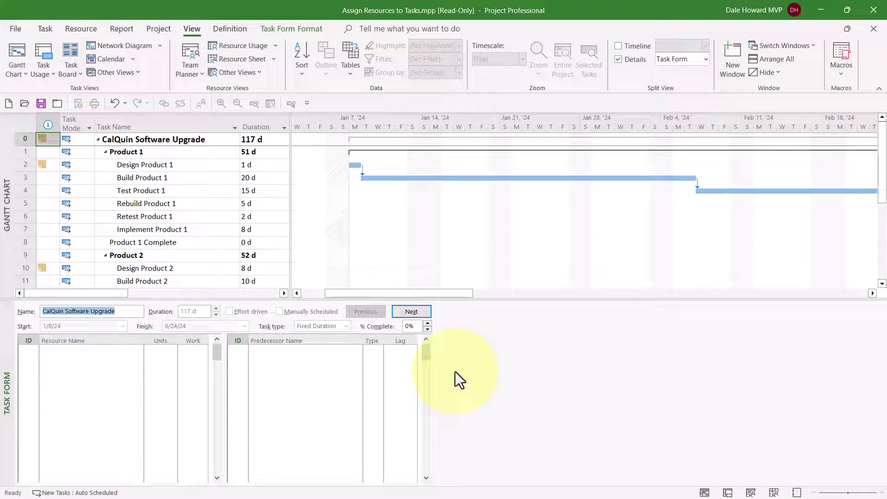
left_click(178, 163)
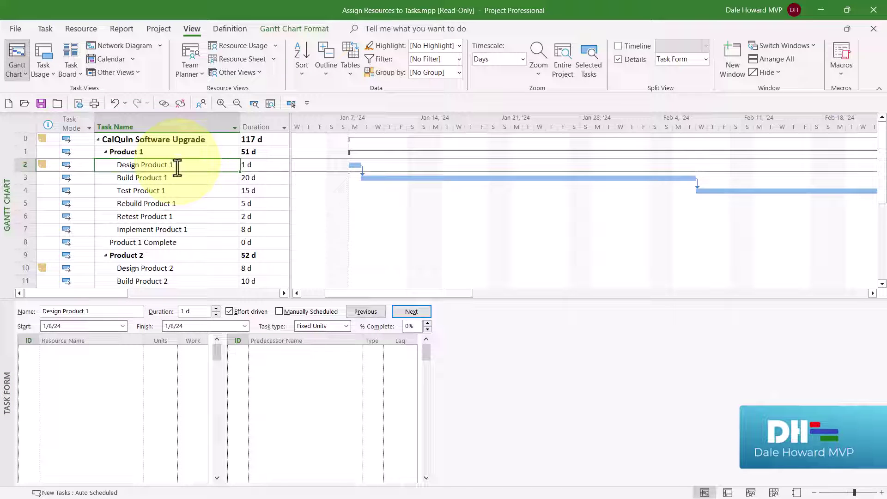
left_click(123, 349)
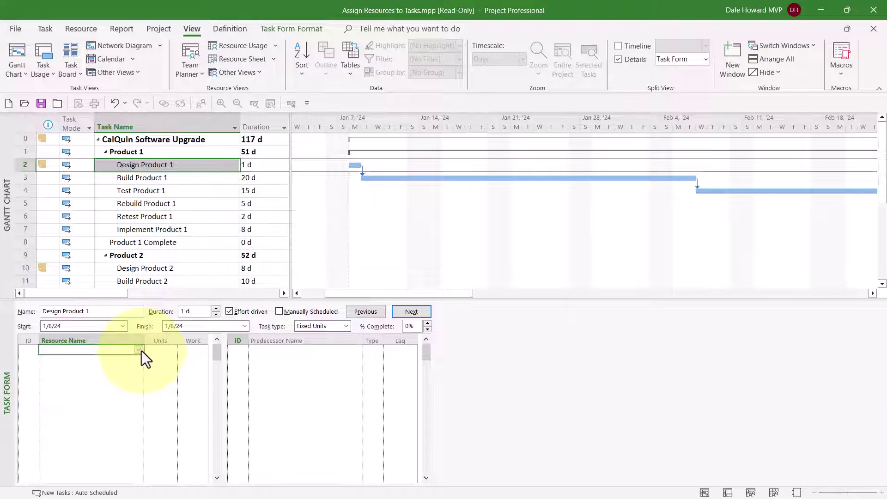
Assign one resource to Design Product 1 at 100% units with 8 days (80h) of work.
left_click(140, 349)
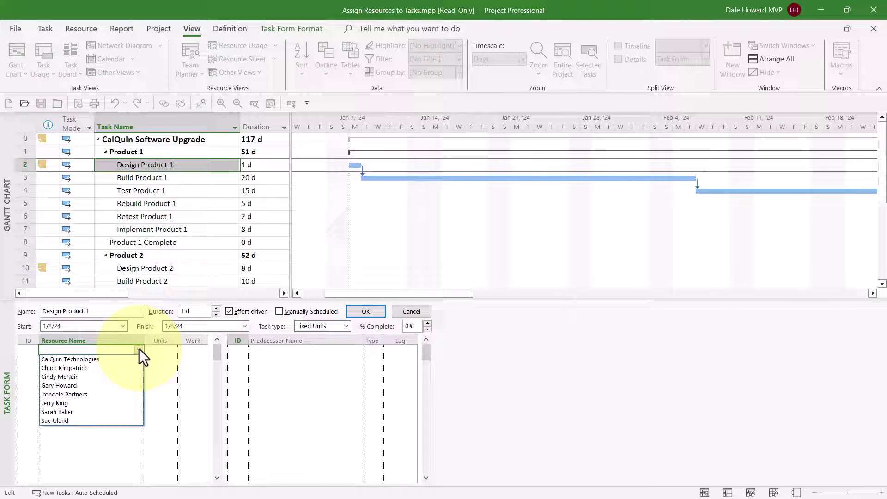
left_click(106, 377)
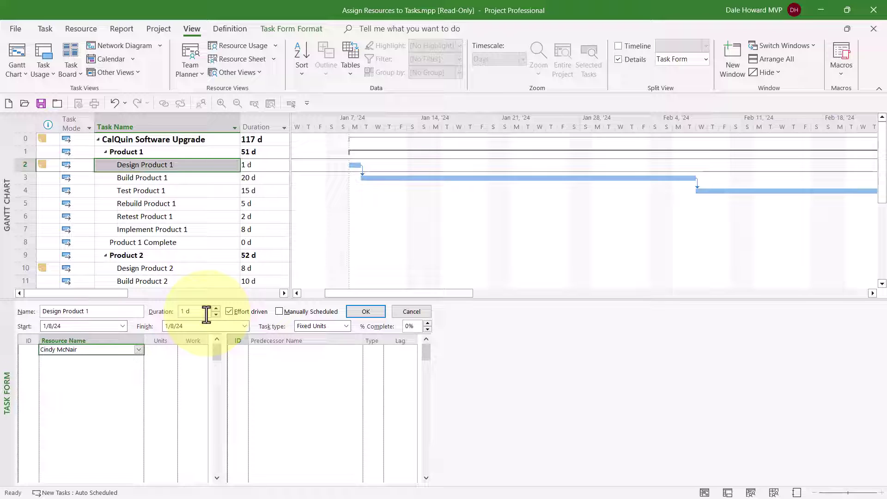
left_click(165, 349)
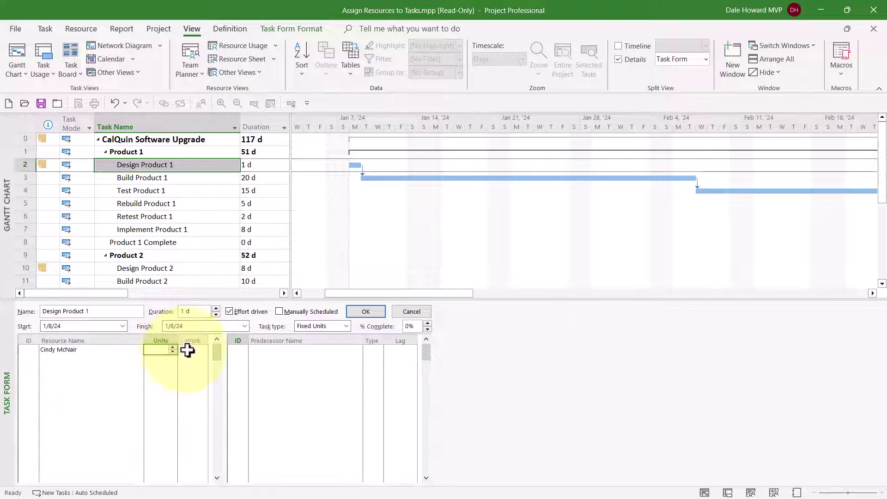
left_click(196, 350)
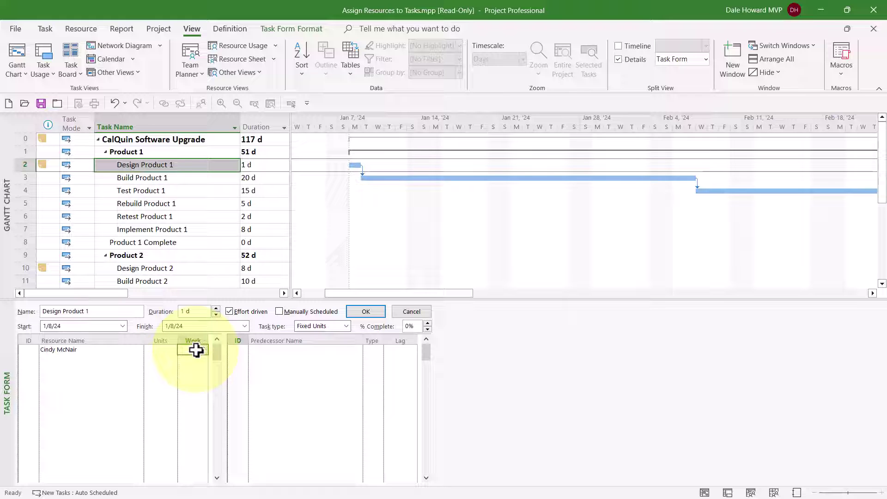
left_click(160, 349)
left_click(172, 346)
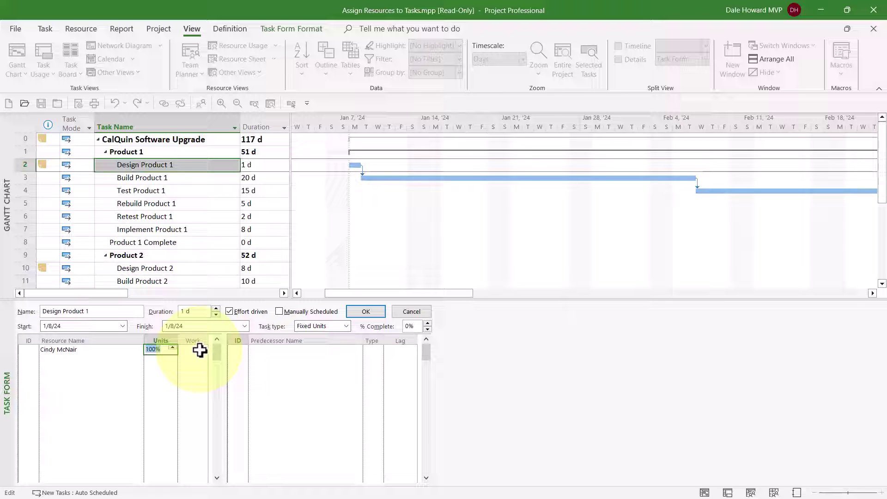
left_click(199, 351)
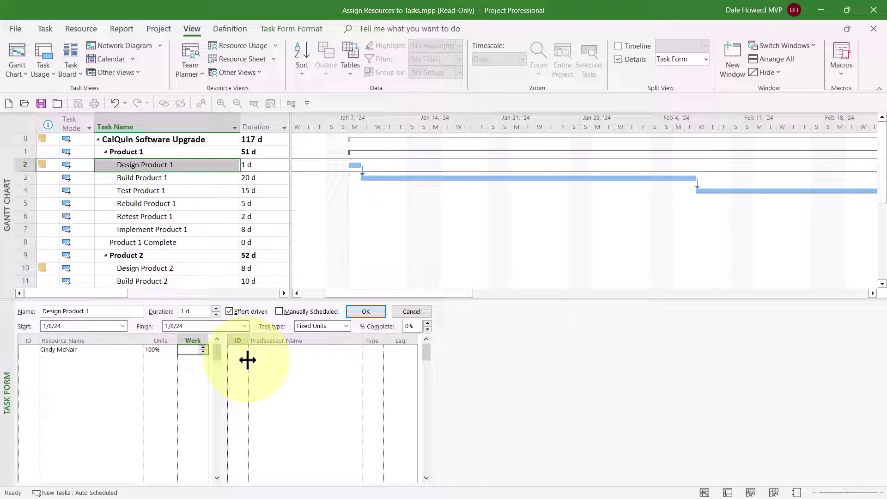
type("80")
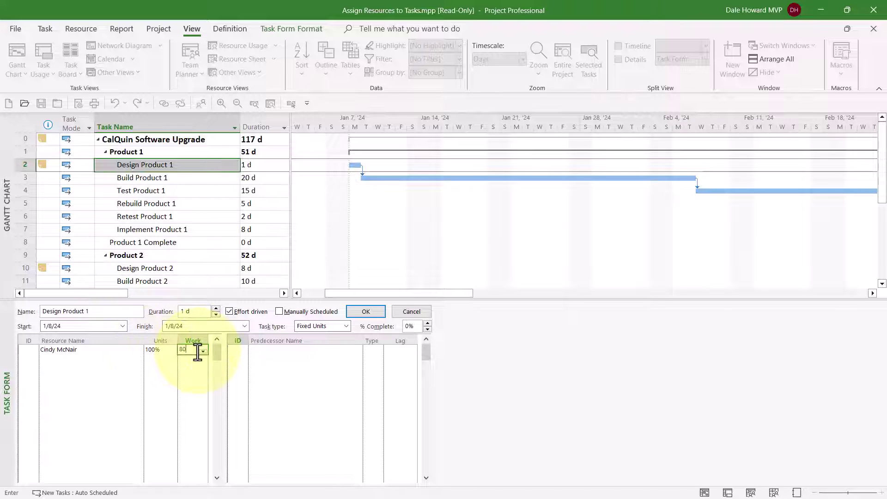
left_click(377, 313)
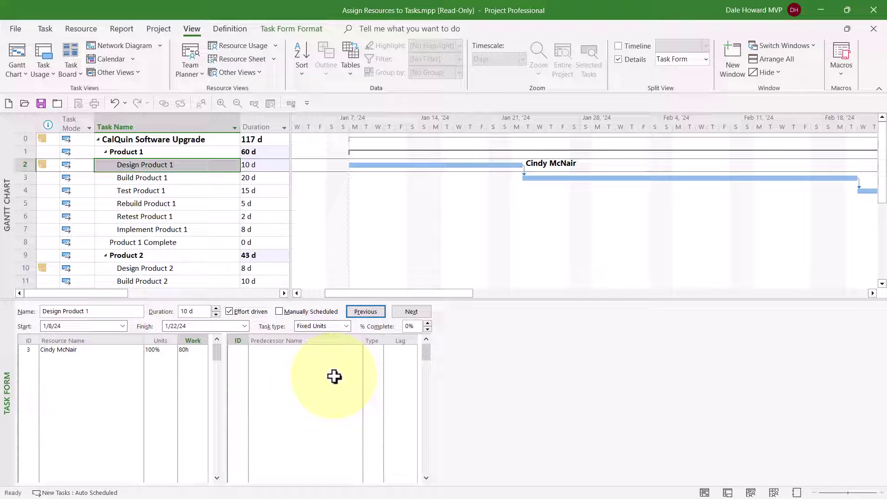
Advance the form to Build Product 1 and enter its first two resource names.
left_click(416, 310)
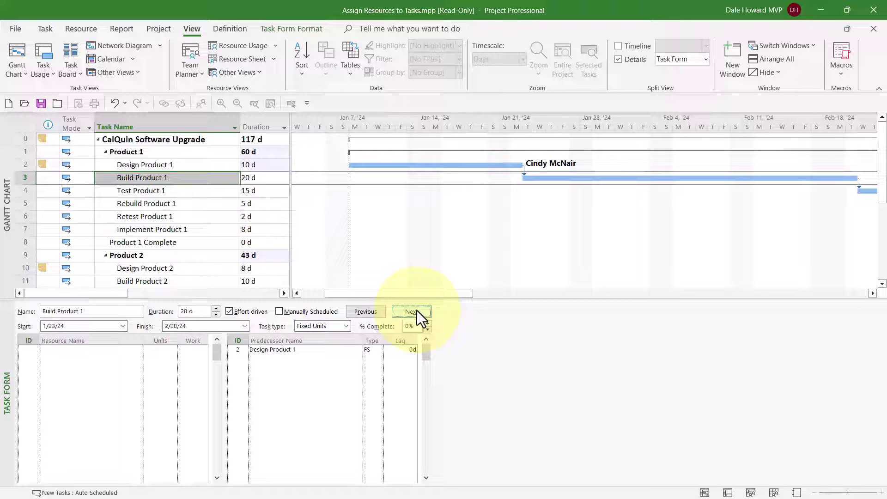
left_click(102, 350)
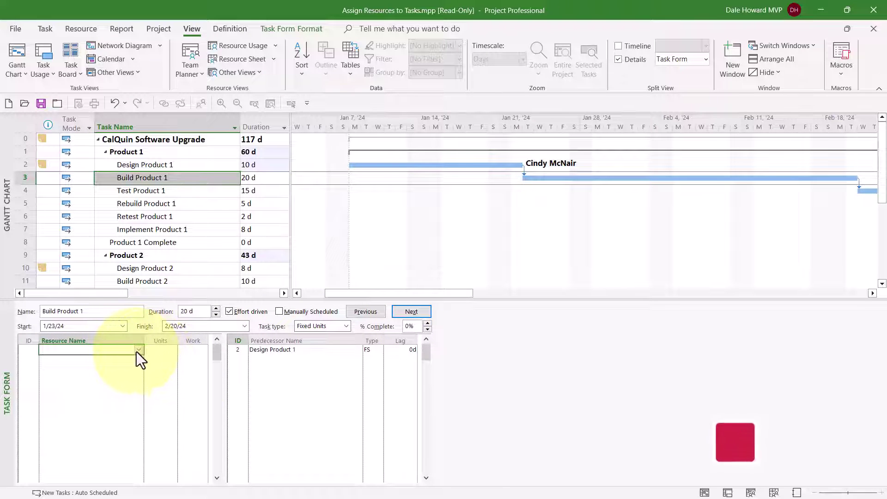
left_click(138, 350)
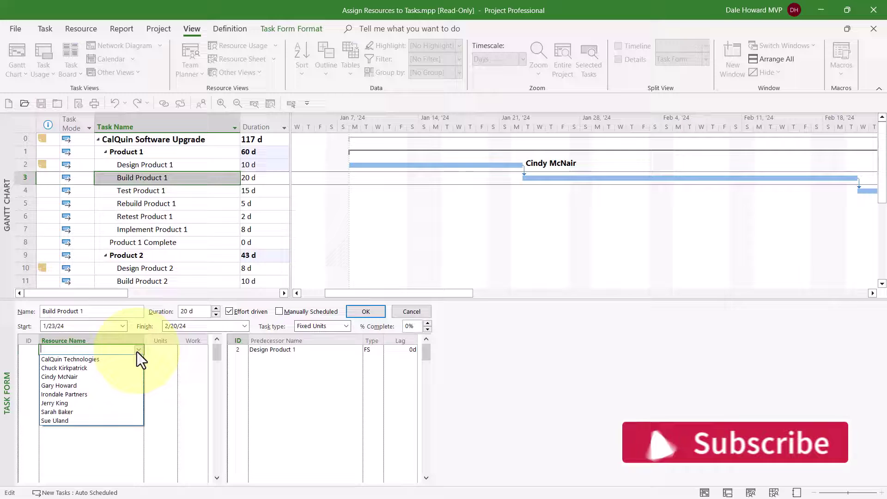
left_click(118, 367)
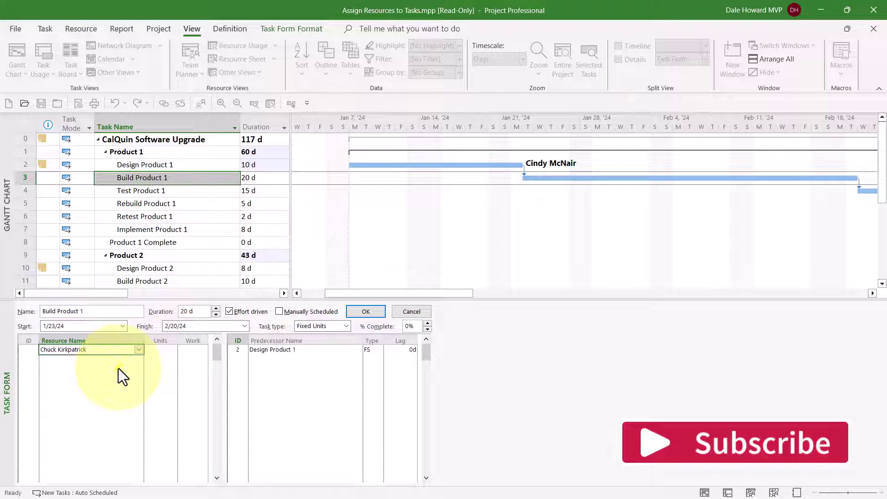
left_click(119, 359)
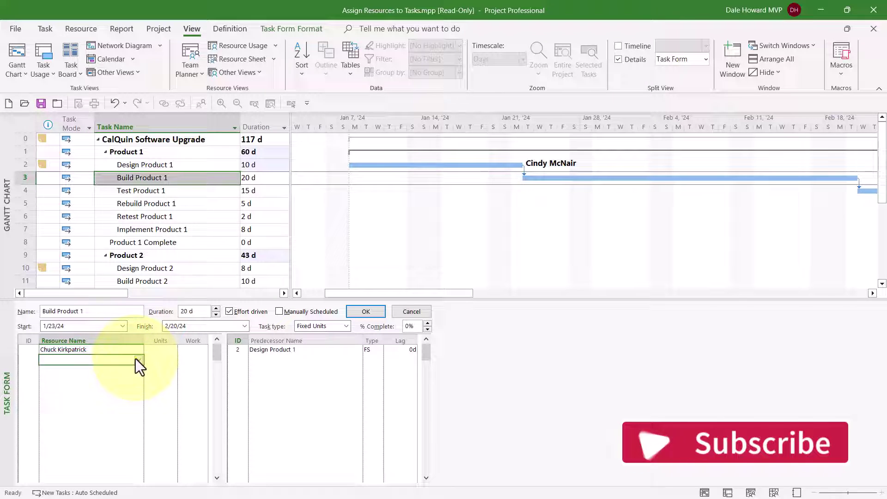
left_click(138, 360)
left_click(95, 395)
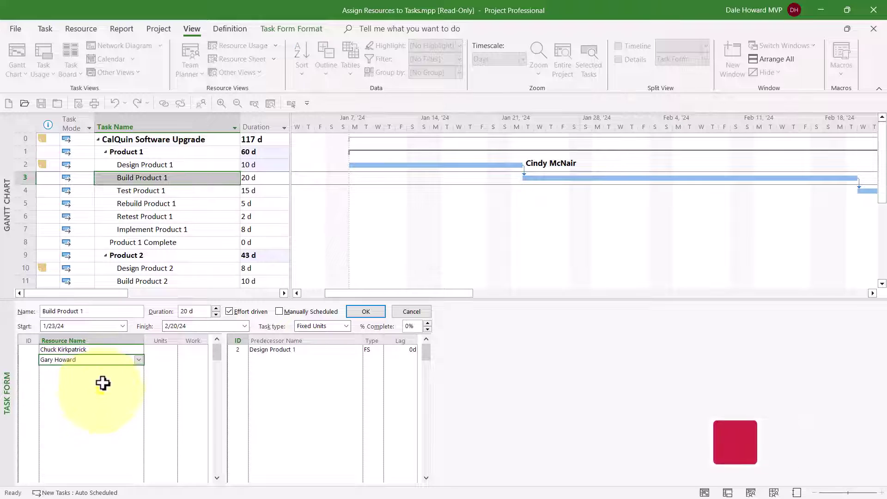
Add a third and fourth resource name to Build Product 1.
left_click(105, 370)
left_click(139, 369)
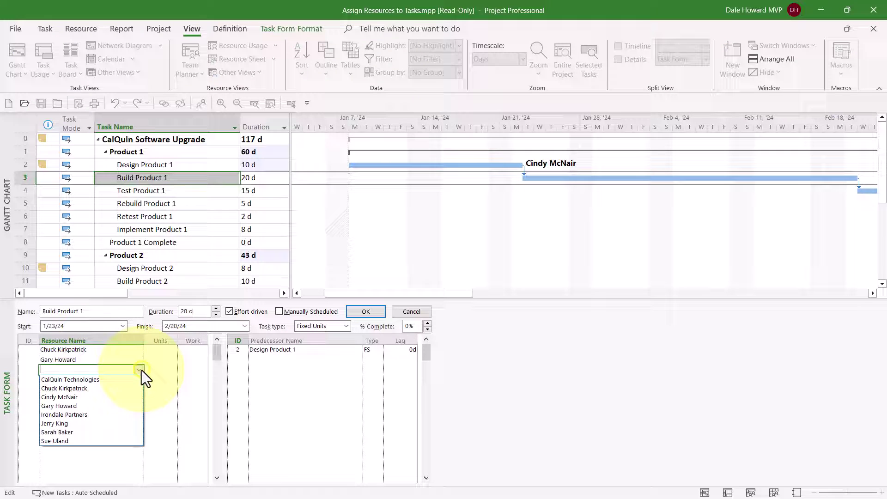
left_click(89, 423)
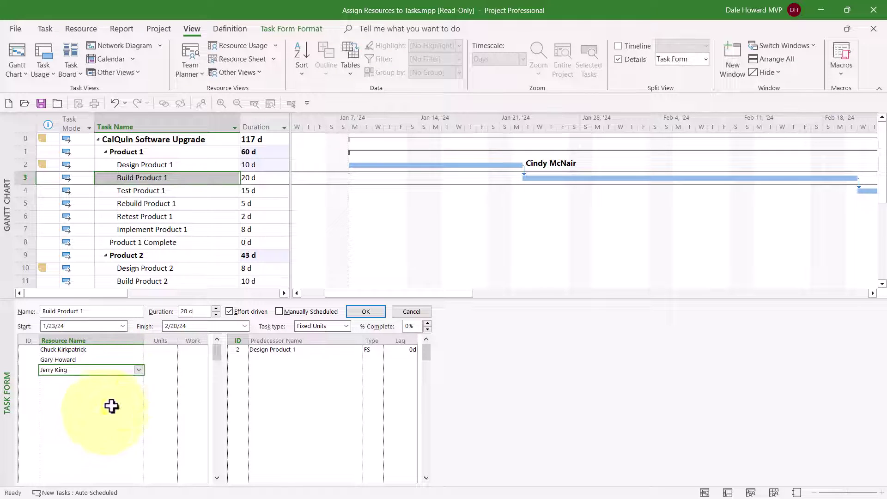
left_click(123, 380)
left_click(140, 381)
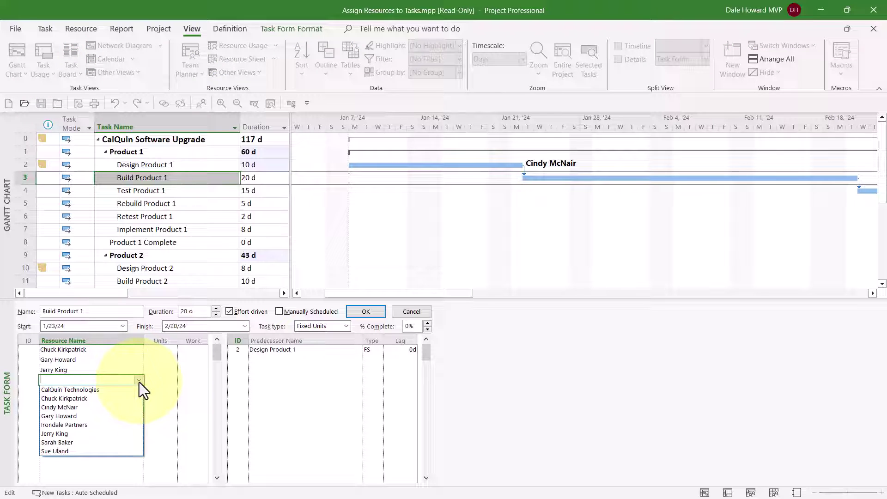
left_click(73, 442)
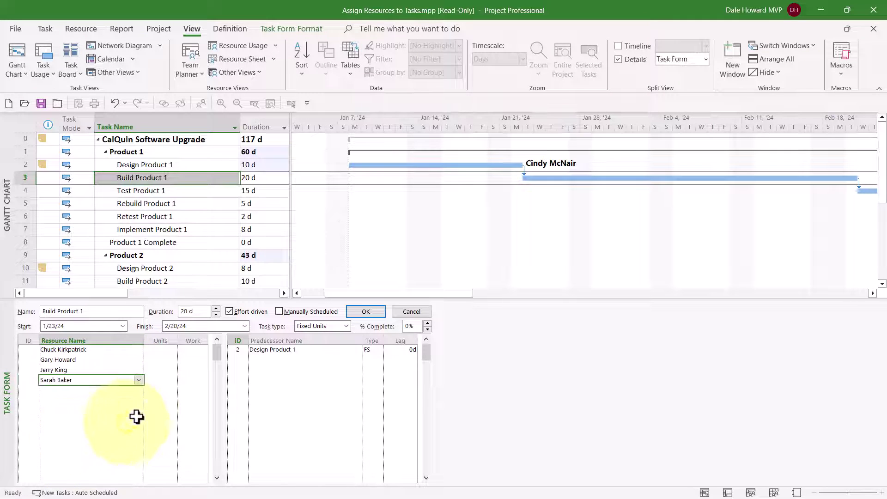
left_click(166, 349)
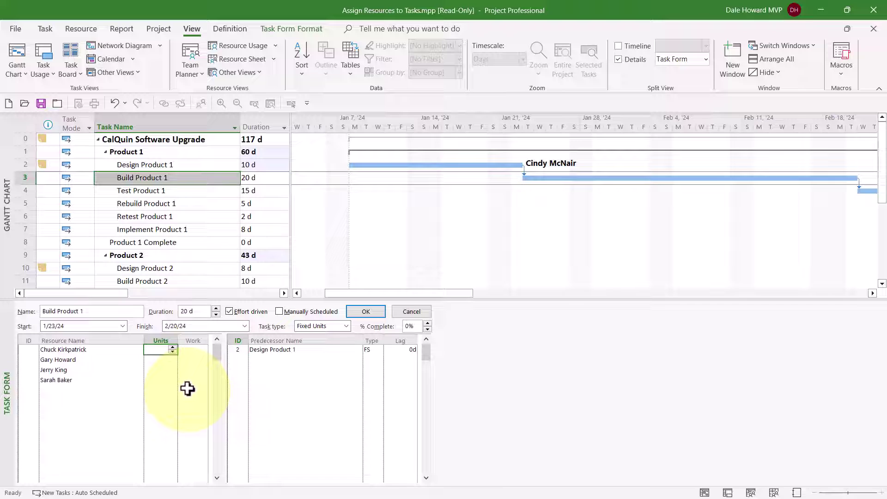
Give Build Product 1's four resources units of 100%, 100%, 100% and 25%.
left_click(172, 347)
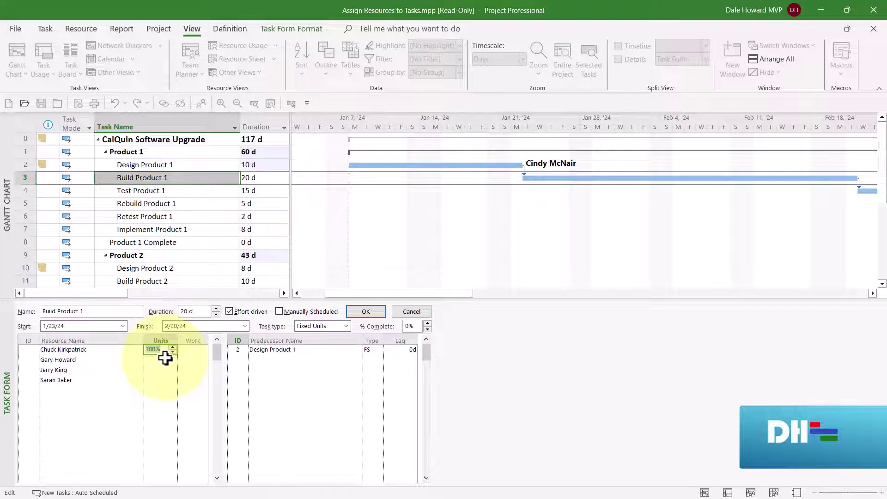
key("Return")
left_click(173, 358)
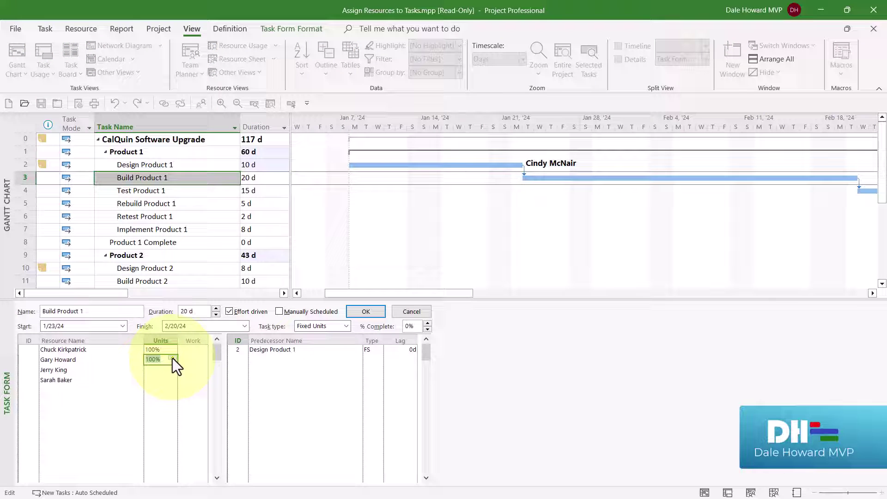
key("Return")
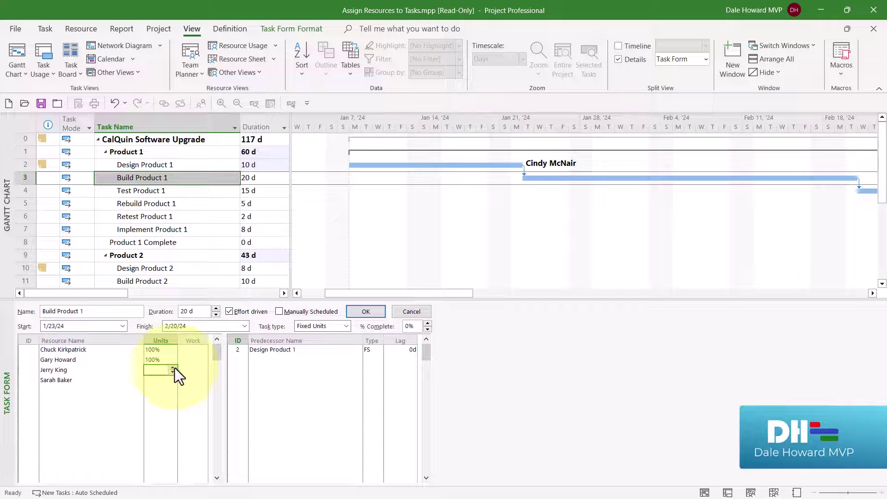
left_click(173, 368)
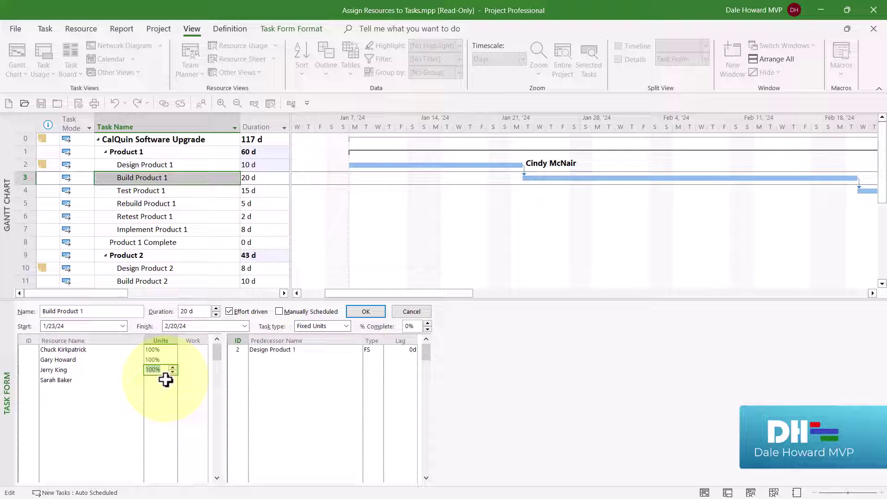
key("Return")
type("2")
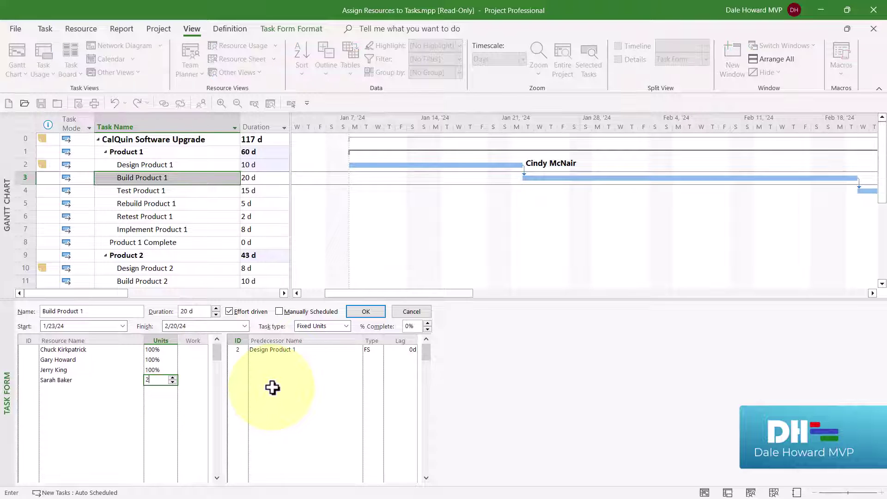
type("5")
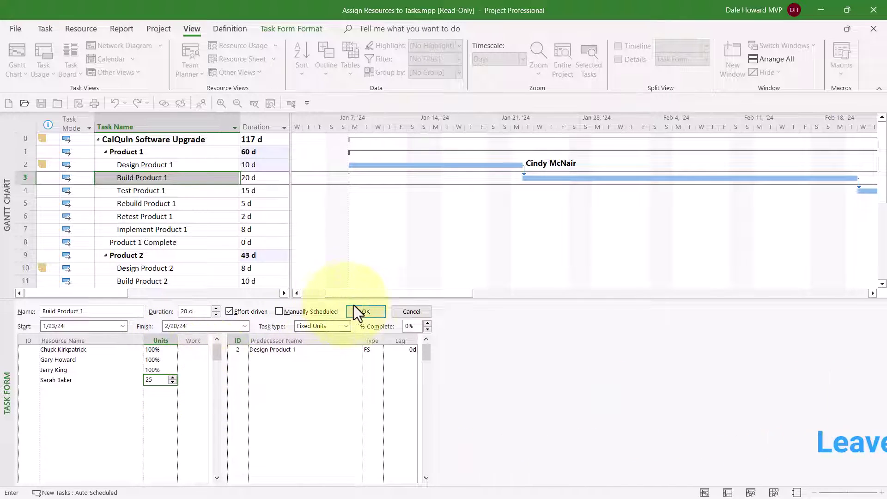
left_click(366, 312)
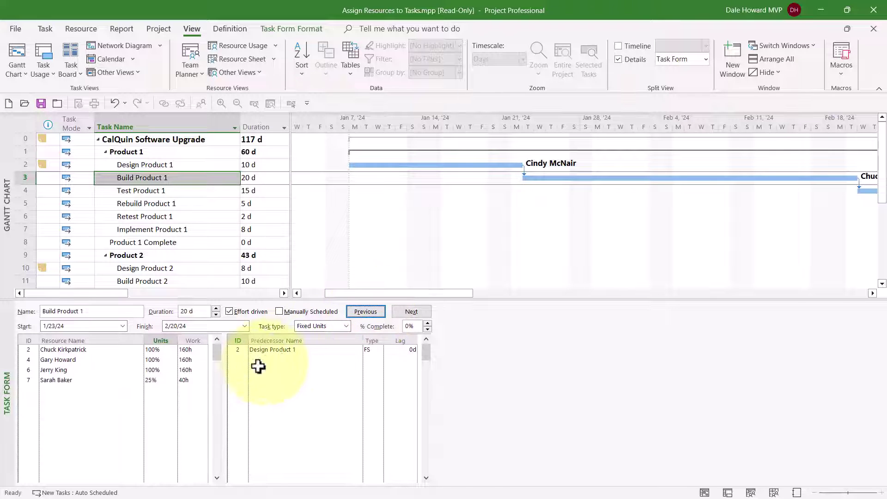
Review the resulting 160h, 160h, 160h and 40h work values, then advance to Test Product 1.
left_click(199, 351)
left_click(199, 361)
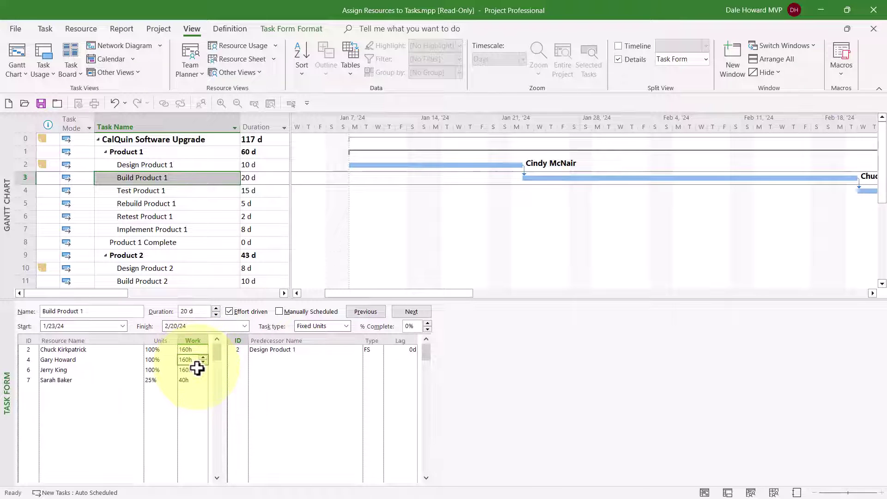
left_click(198, 372)
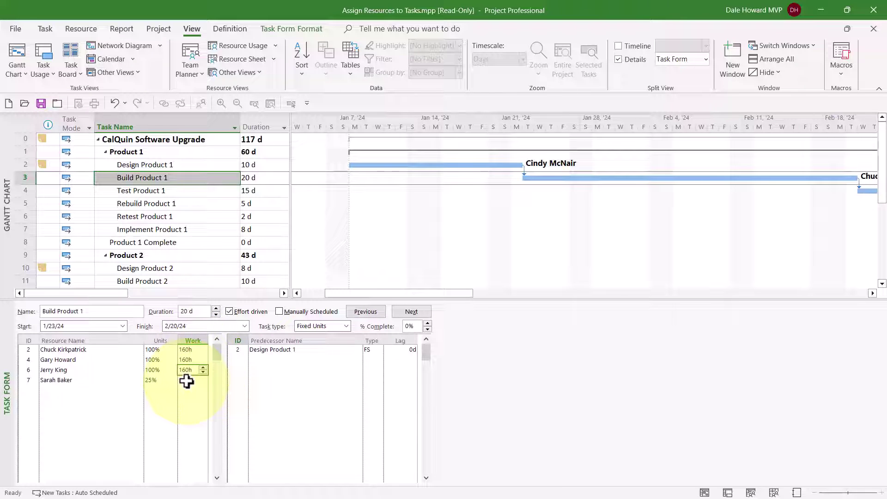
left_click(186, 381)
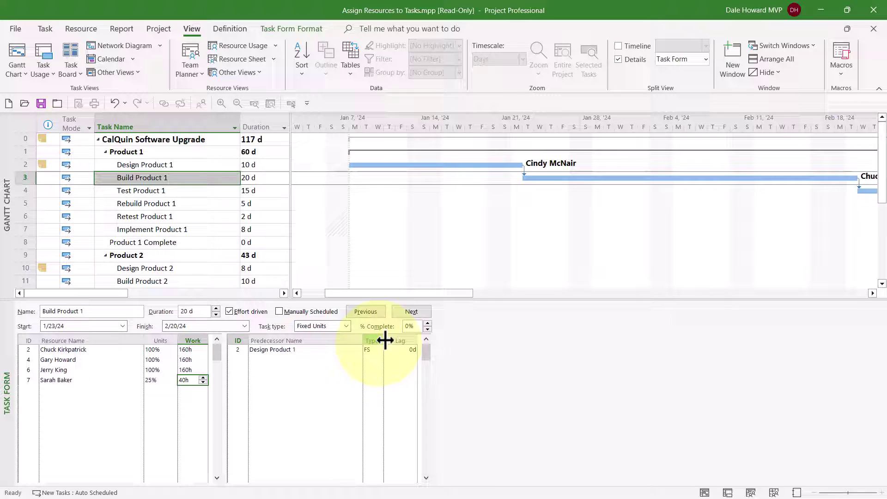
left_click(417, 315)
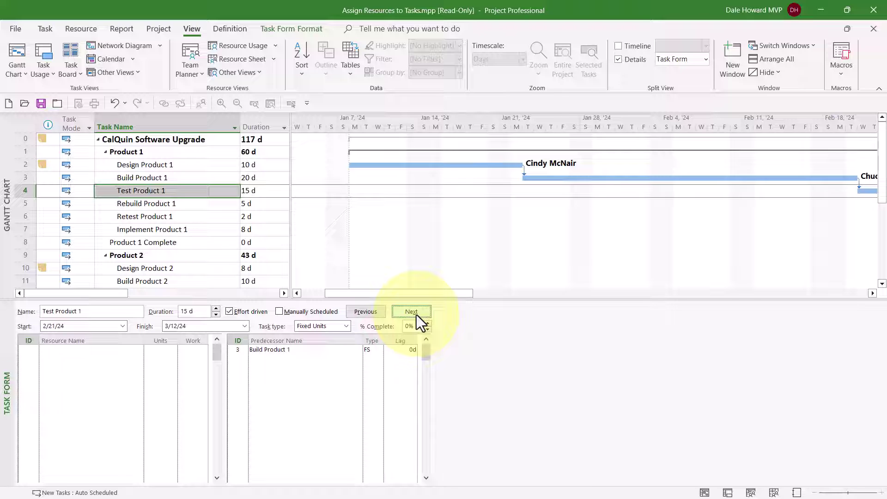
Assign one resource to Test Product 1 at 75% units, yielding 90h of work.
left_click(130, 350)
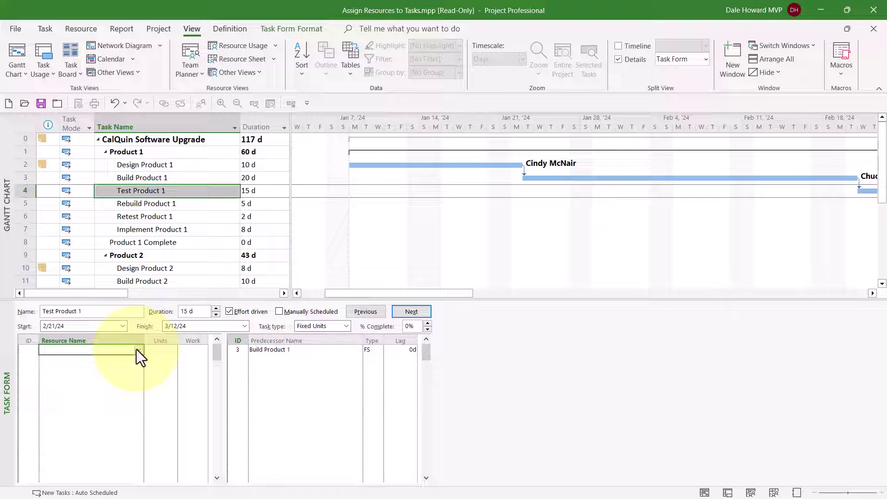
left_click(138, 350)
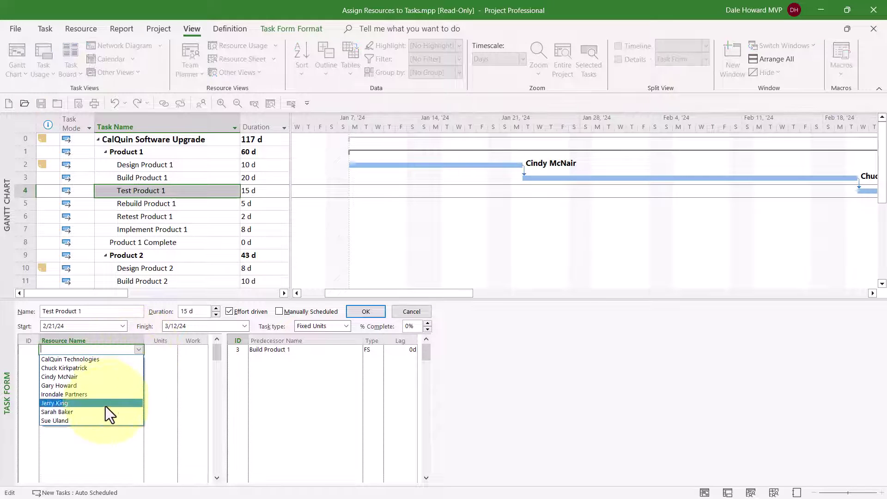
left_click(89, 420)
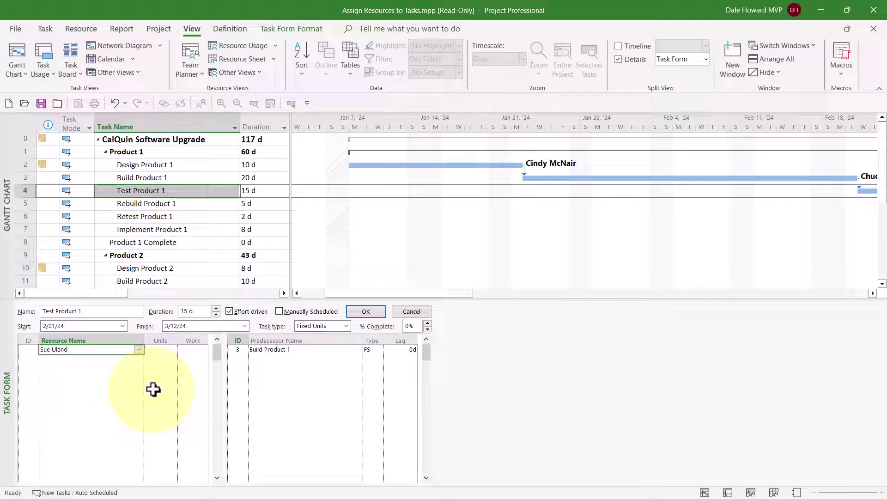
left_click(167, 348)
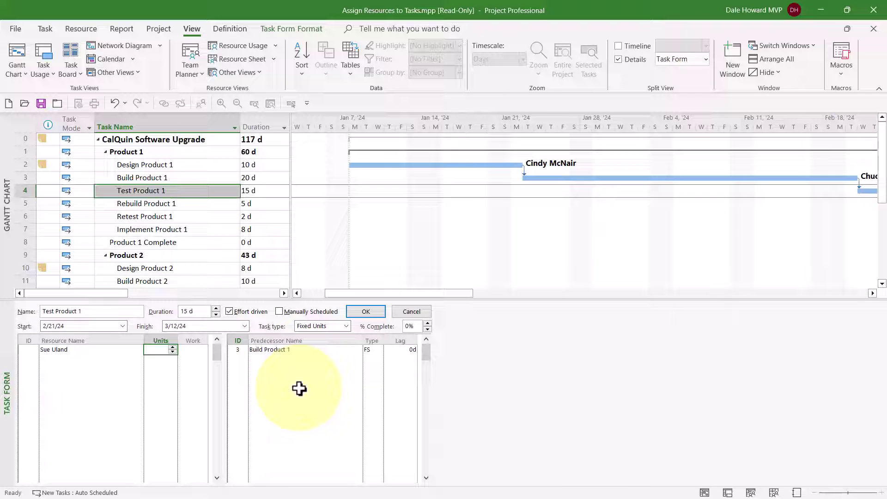
type("75")
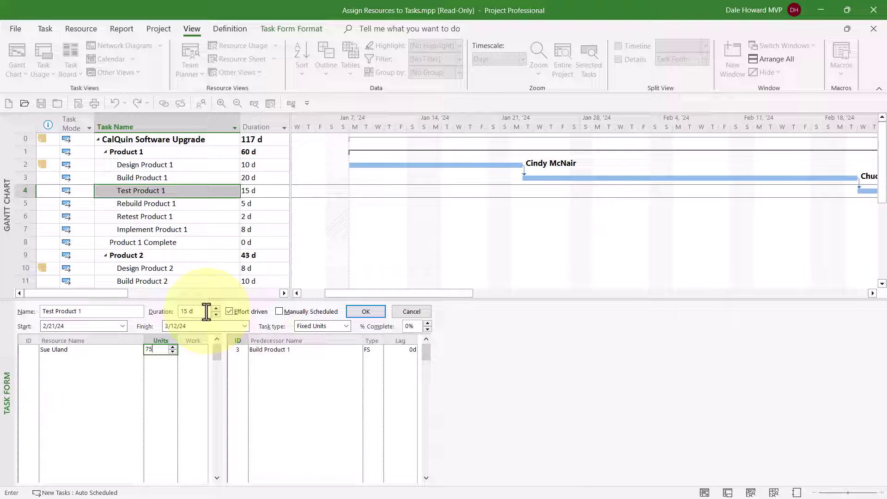
left_click(372, 312)
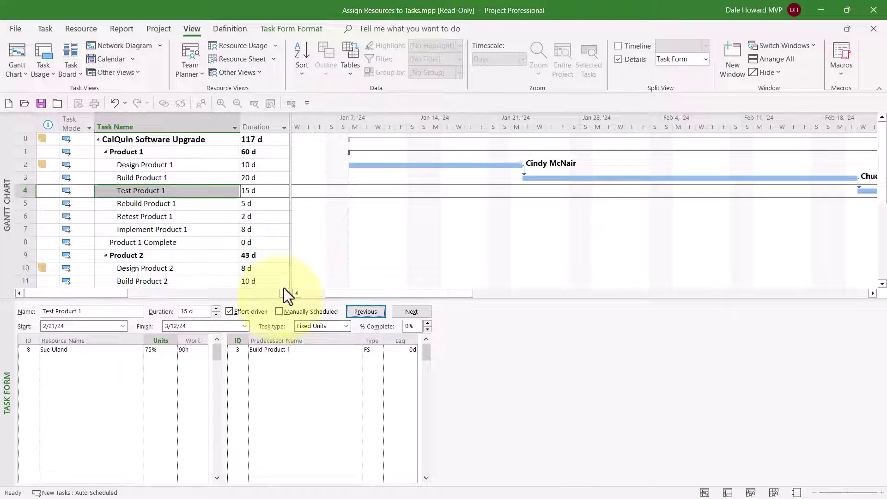
Widen the task table and copy Build Product 1's four resources into Rebuild Product 1.
left_click_drag(290, 234, 679, 247)
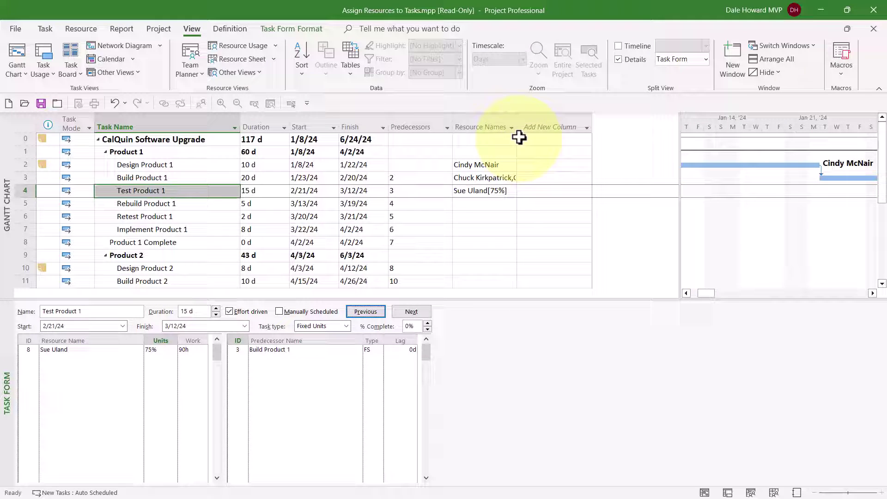
double_click(515, 124)
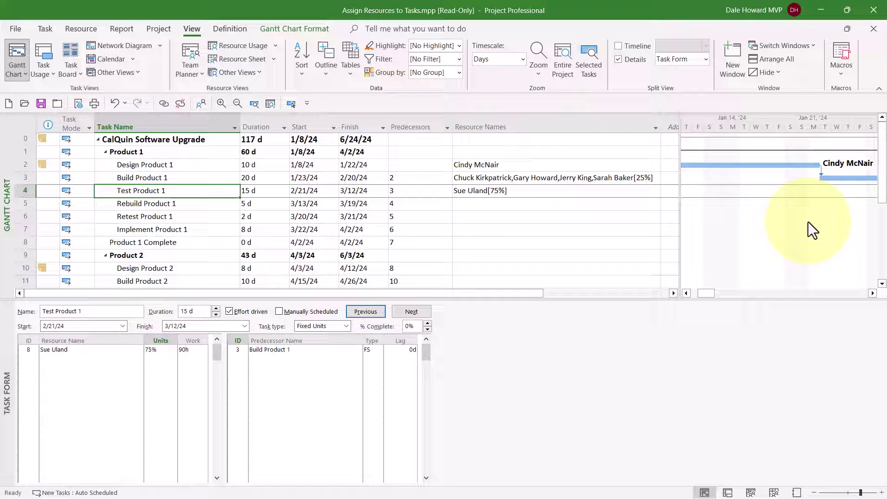
left_click(594, 177)
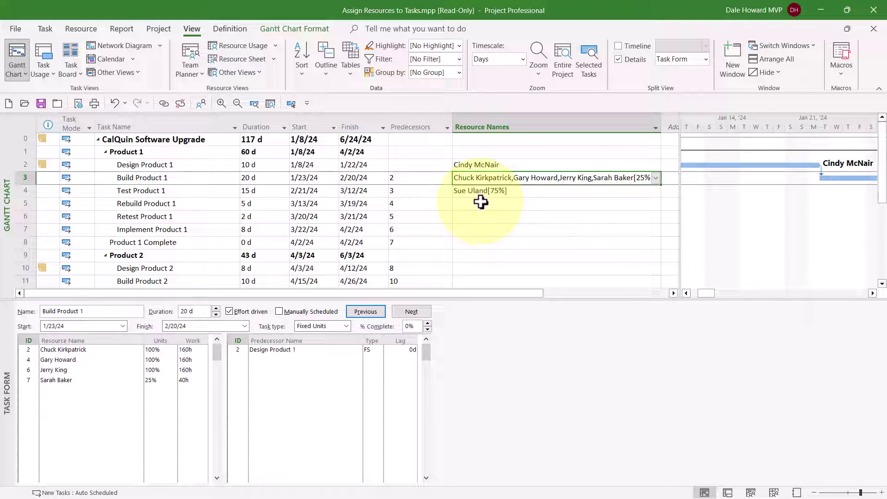
left_click(481, 202)
left_click(508, 180)
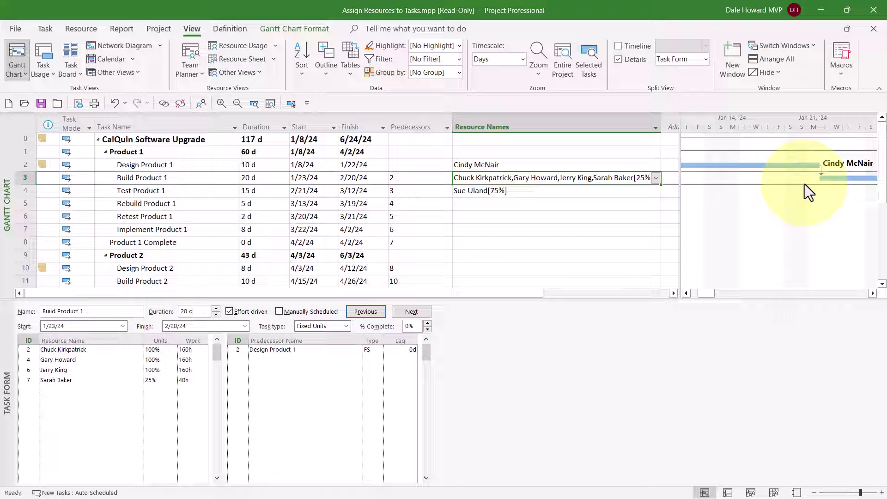
left_click(527, 208)
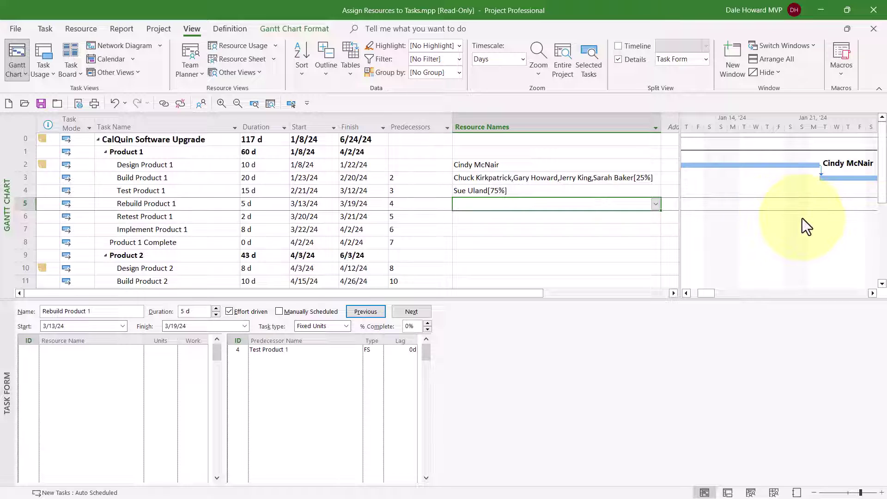
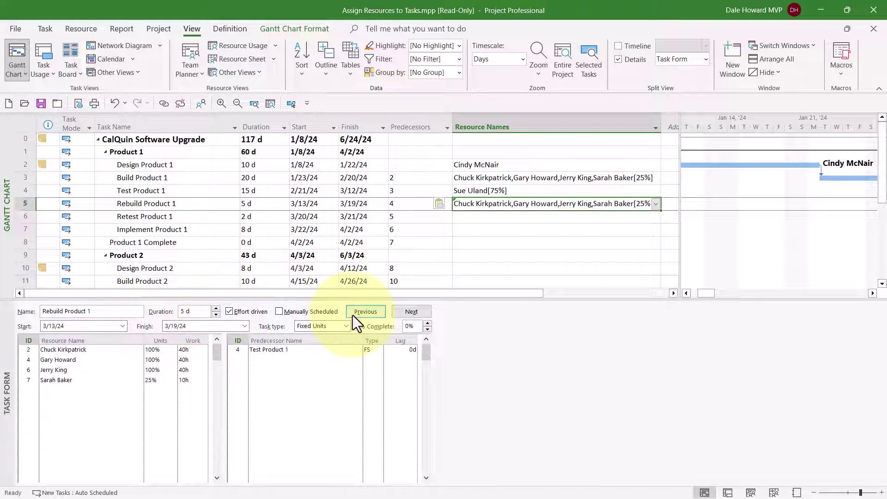
Copy Test Product 1's 75% resource into Retest Product 1.
left_click(528, 191)
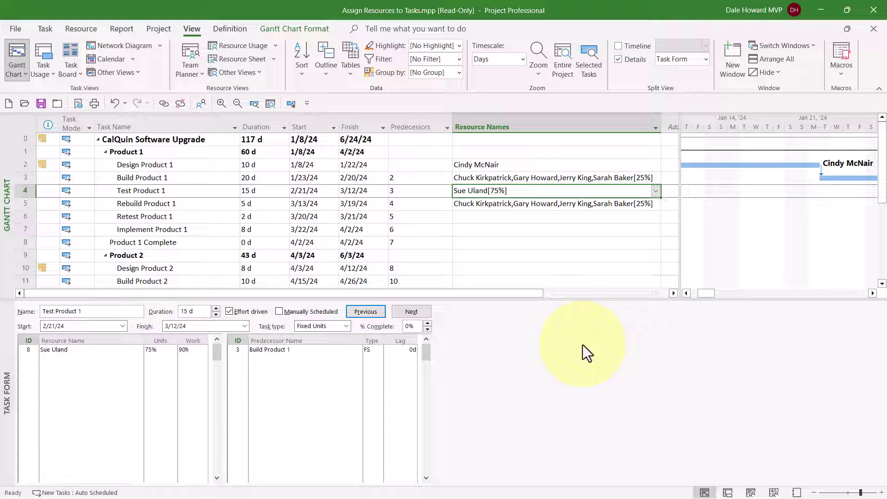
left_click(483, 216)
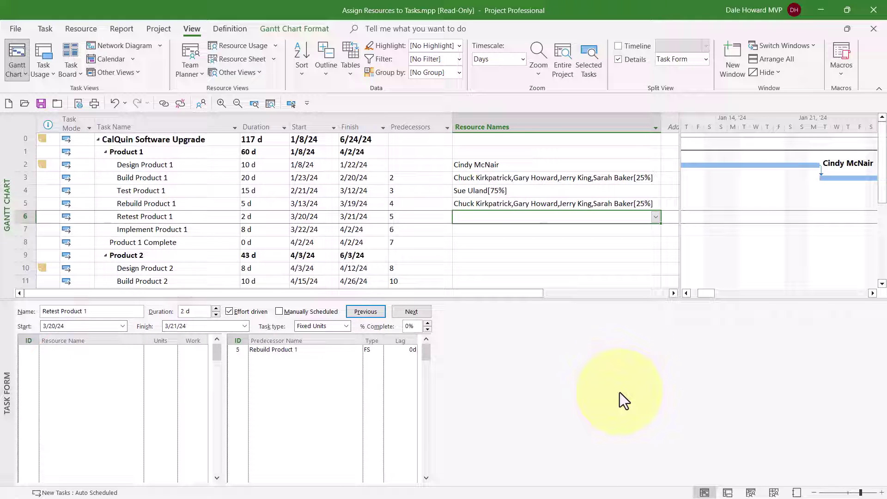
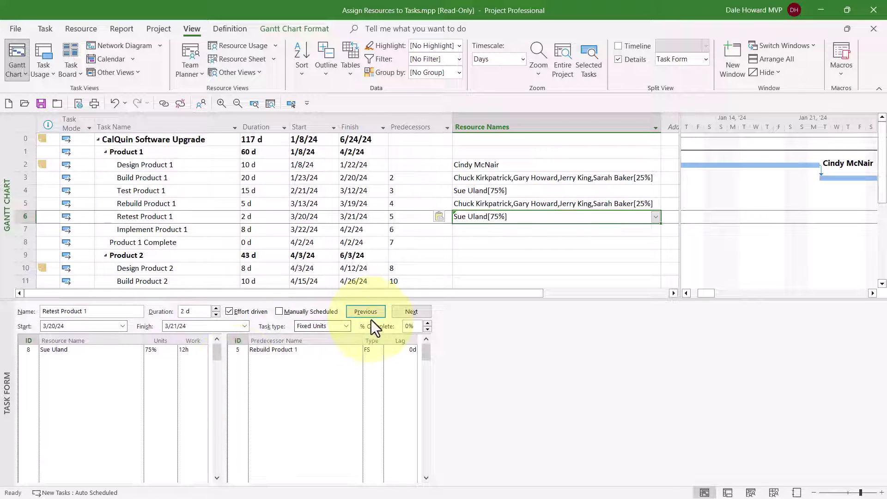
Assign Irondale Partners to Implement Product 1 at 300% units, giving 192h of work.
left_click(417, 315)
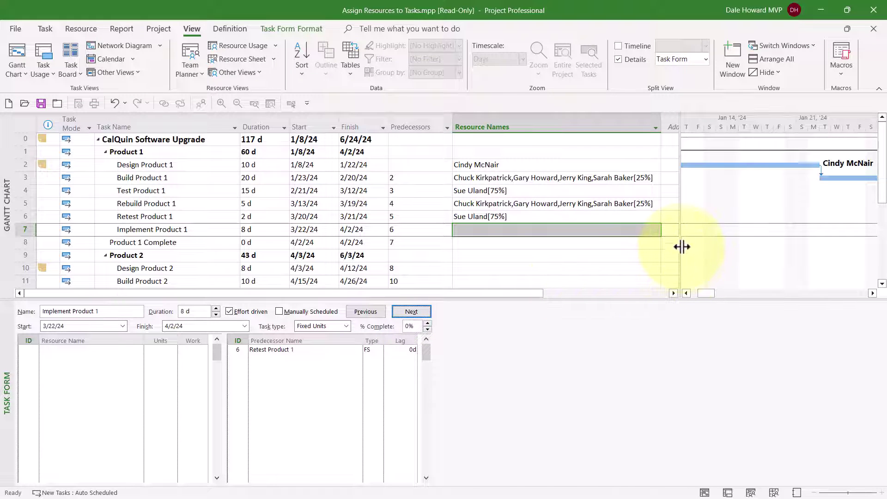
left_click_drag(681, 241, 294, 260)
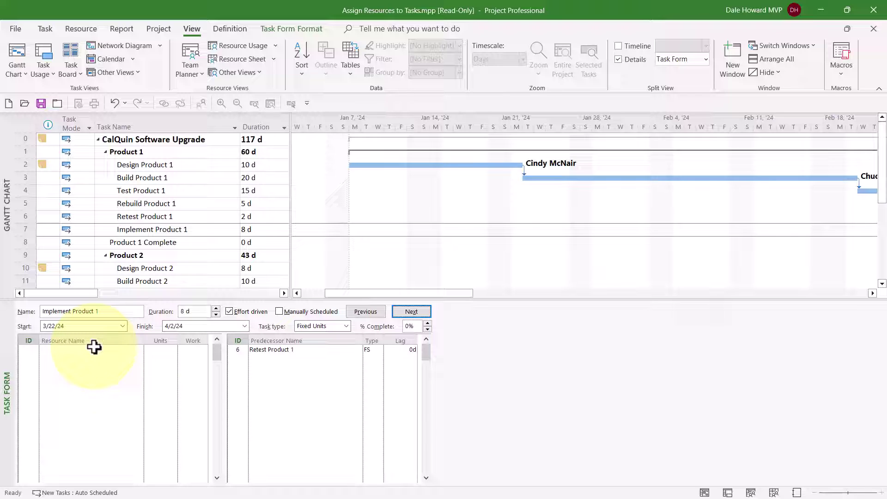
left_click(92, 349)
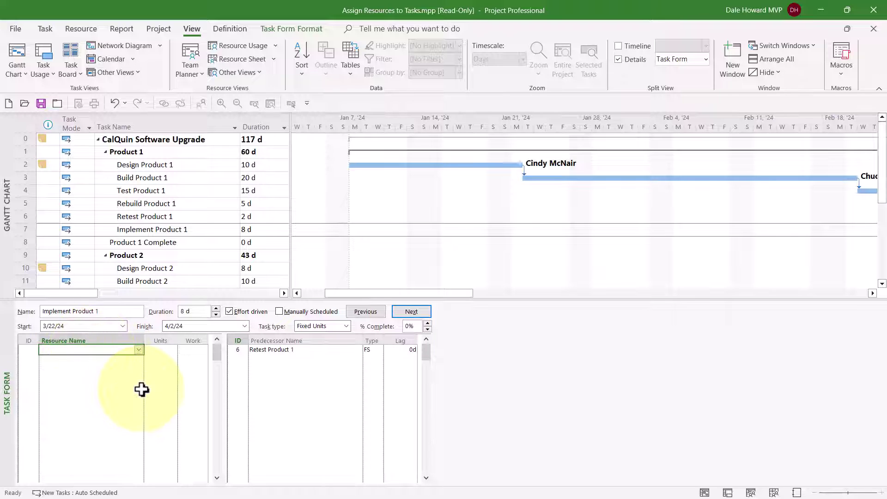
left_click(141, 350)
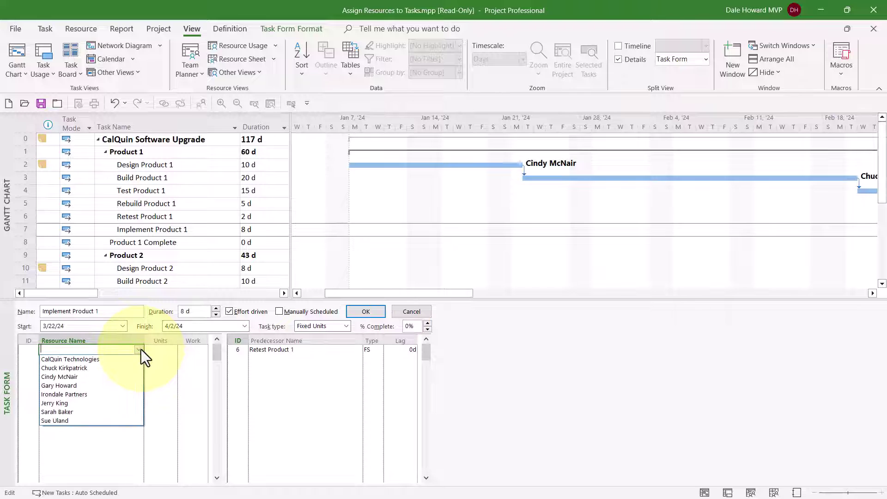
left_click(103, 396)
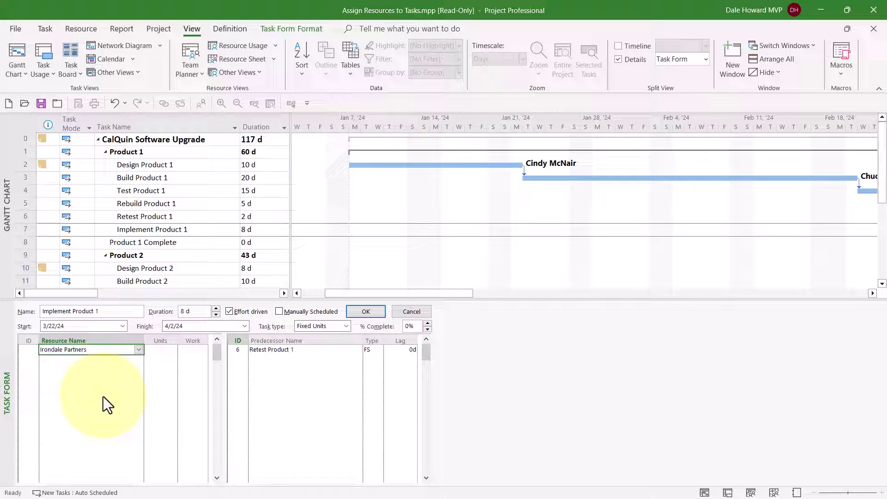
left_click(158, 350)
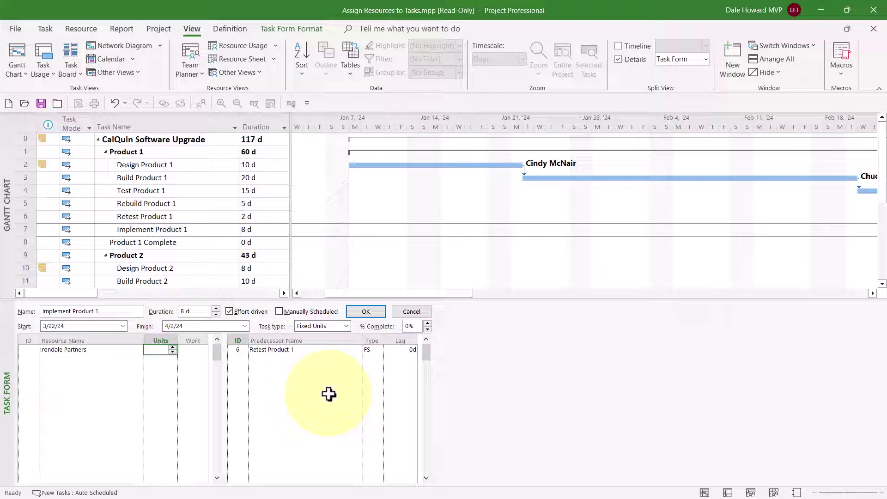
left_click(173, 347)
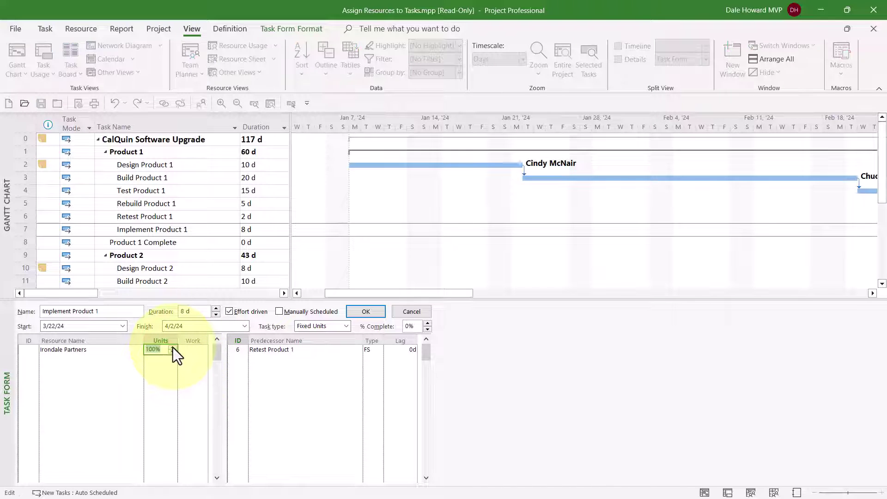
left_click(173, 347)
left_click(173, 347)
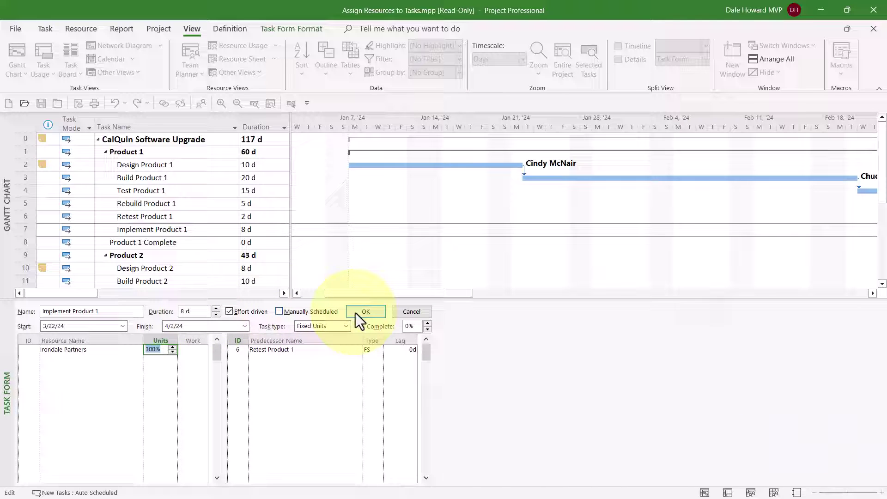
left_click(367, 312)
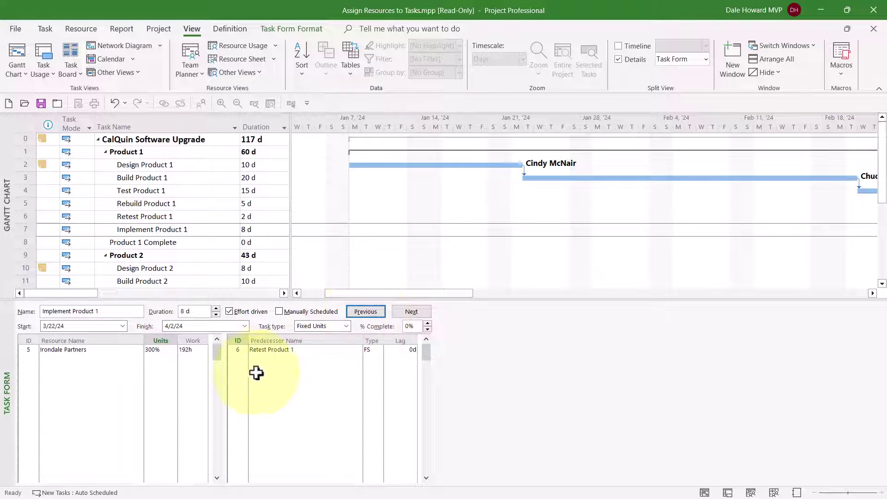
left_click(196, 350)
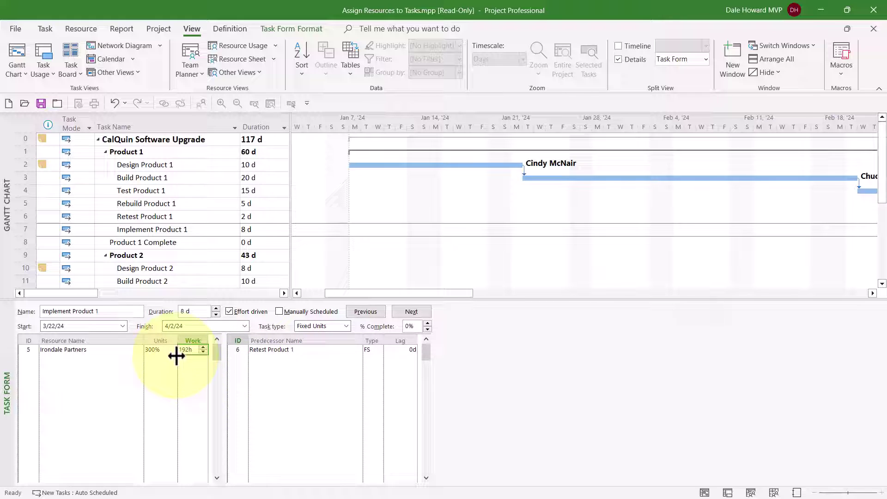
Check the 300% units value and bring up the Gantt chart's shortcut menu.
left_click(157, 351)
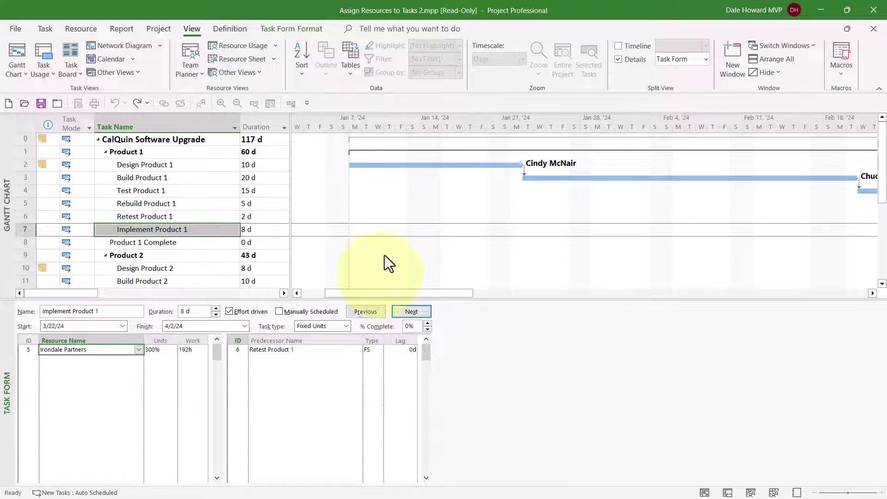
right_click(382, 203)
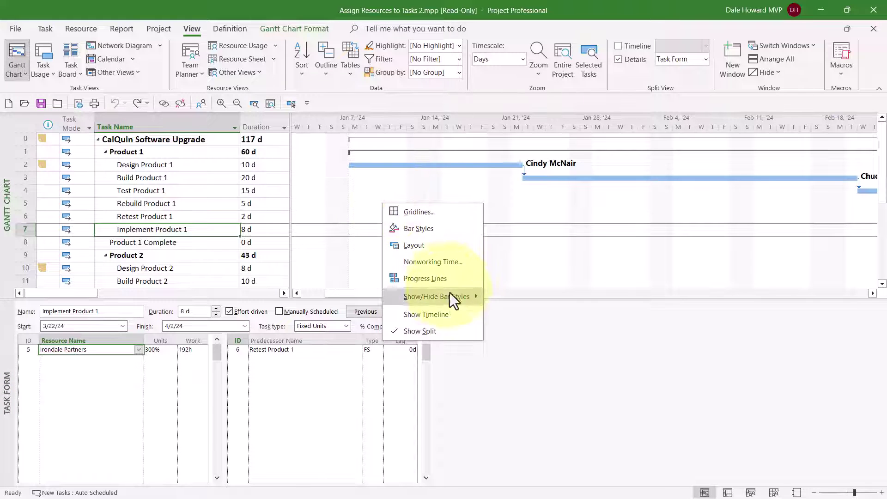
Close the Task Form pane and select the Design Product 2 task.
left_click(450, 329)
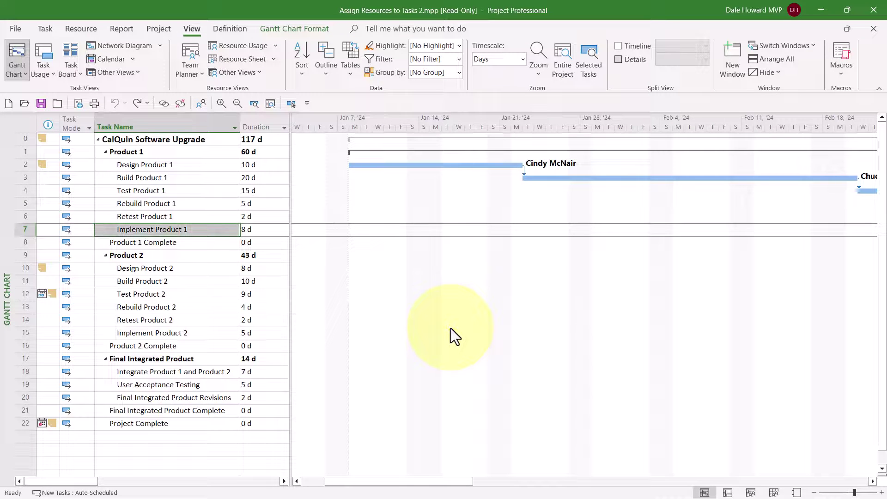
left_click(183, 268)
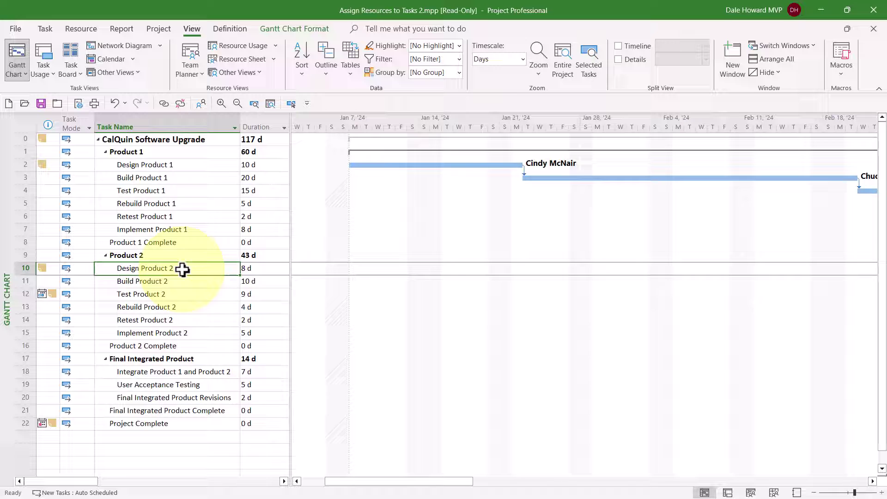
Open the Assign Resources dialog for Design Product 2 and move it nearer the task list.
right_click(182, 270)
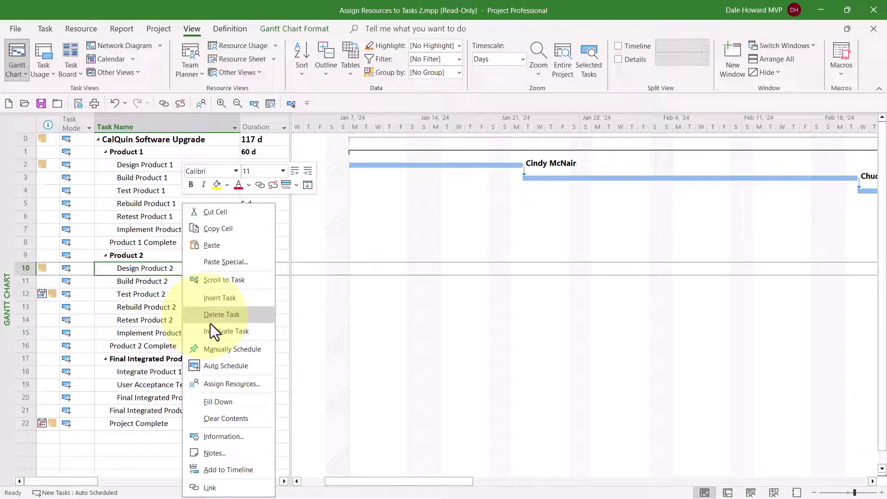
left_click(257, 383)
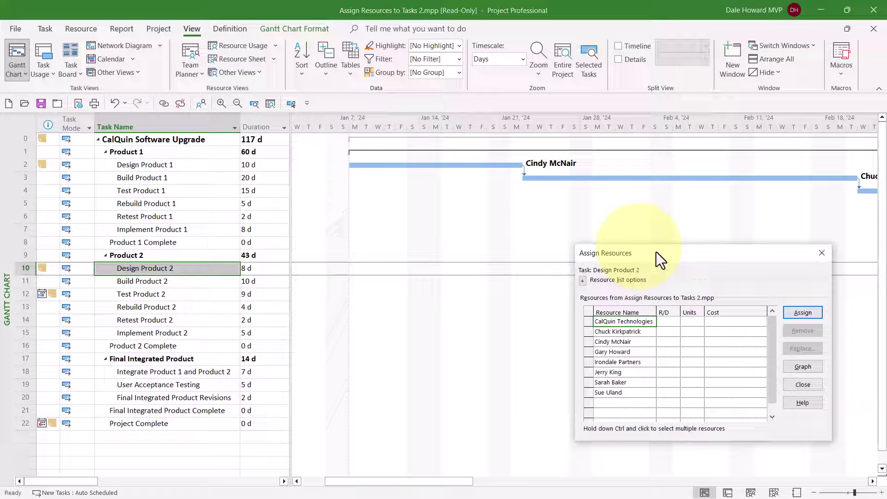
left_click_drag(666, 258, 450, 199)
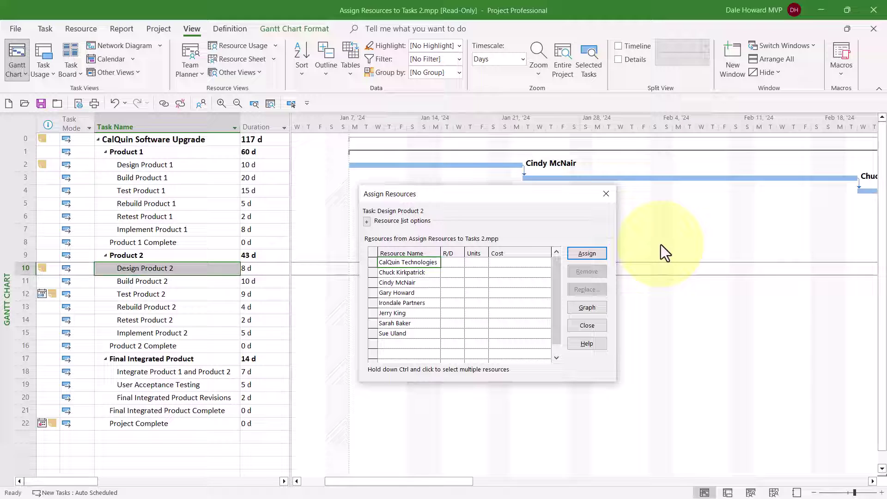
Assign one team member to Design Product 2 at 100% units, costing $3,200.00.
left_click(416, 281)
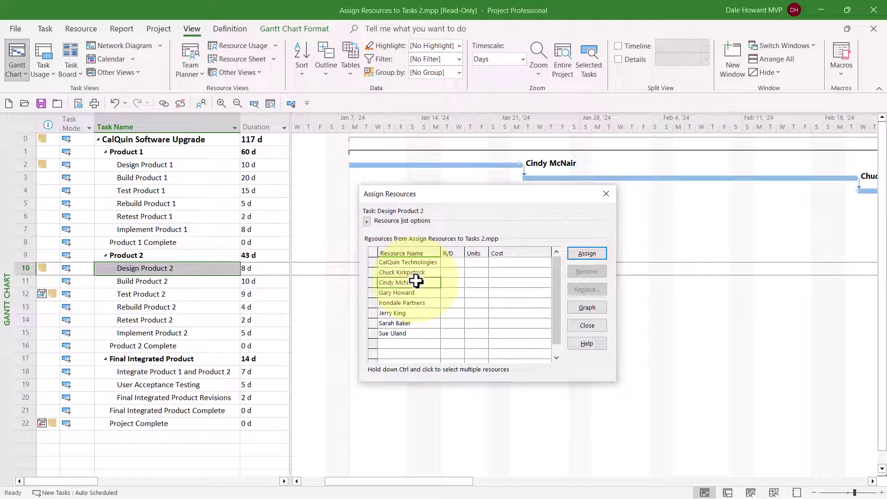
left_click(471, 283)
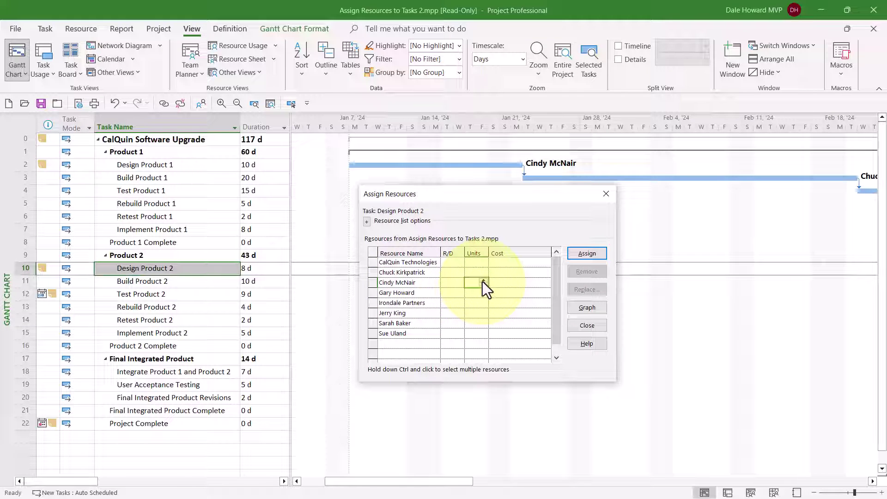
left_click(483, 280)
left_click(588, 251)
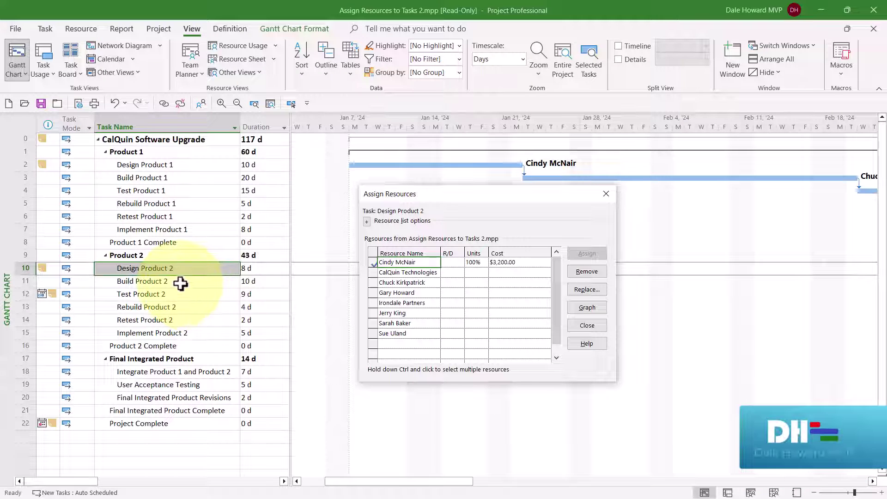
Assign three resources together to Build Product 2, Rebuild Product 2, Integrate Product 1 and Product 2, and Final Integrated Product Revisions.
left_click(180, 284)
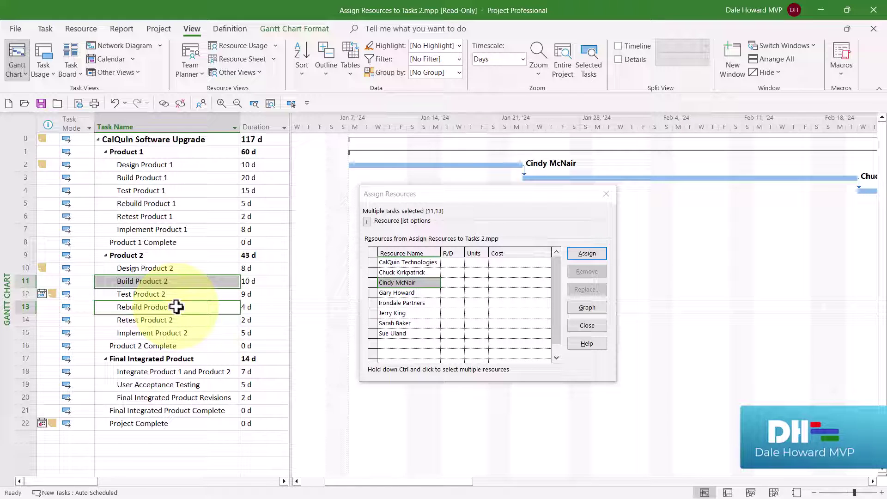
left_click(160, 373, "ctrl")
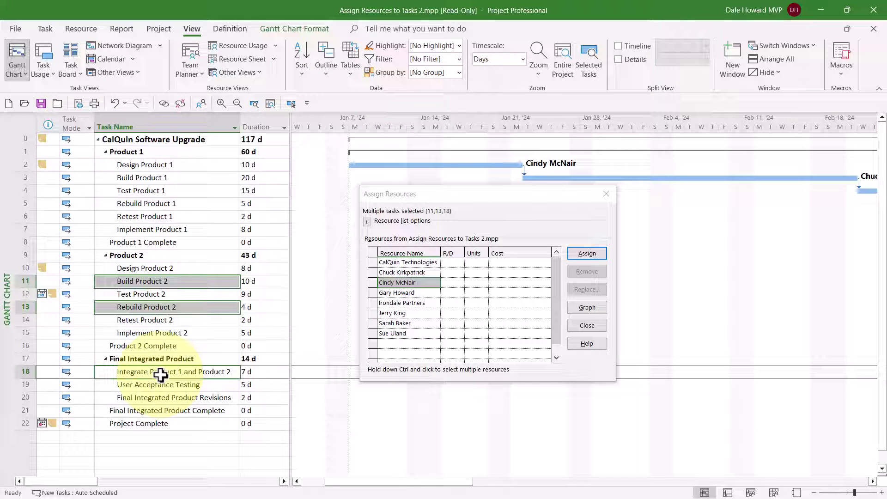
left_click(161, 401, "ctrl")
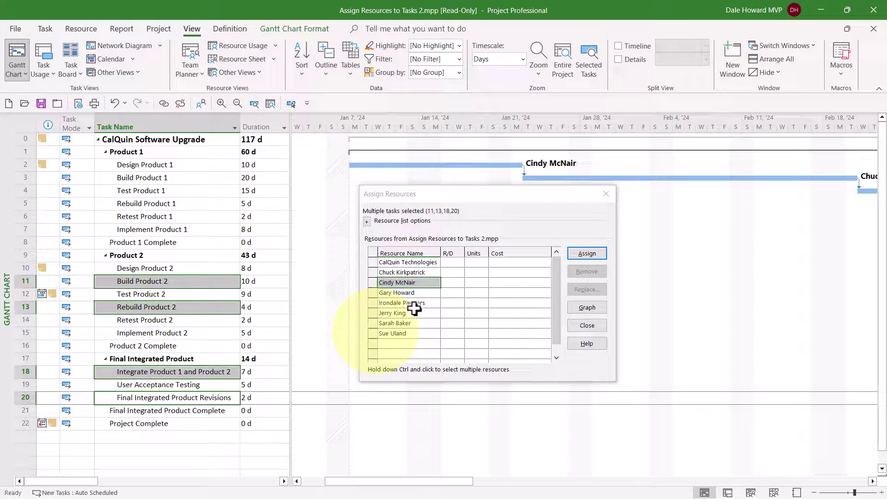
left_click(427, 272)
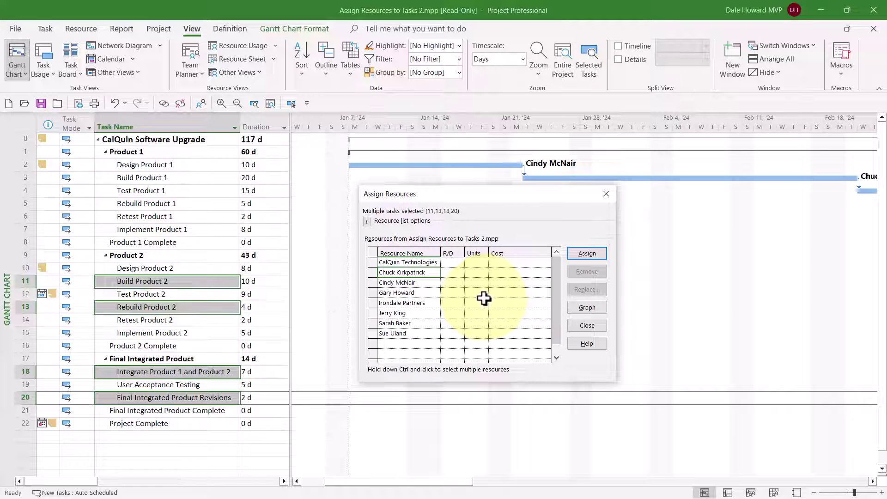
left_click(418, 292, "ctrl")
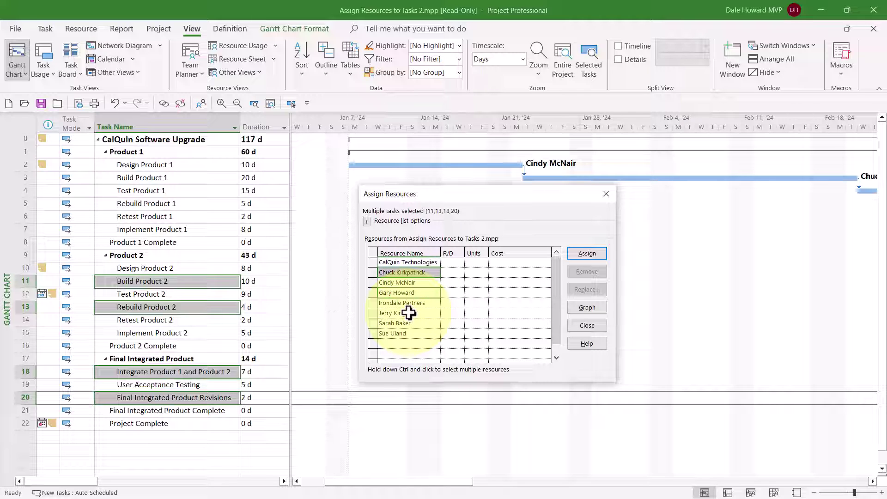
left_click(409, 313, "ctrl")
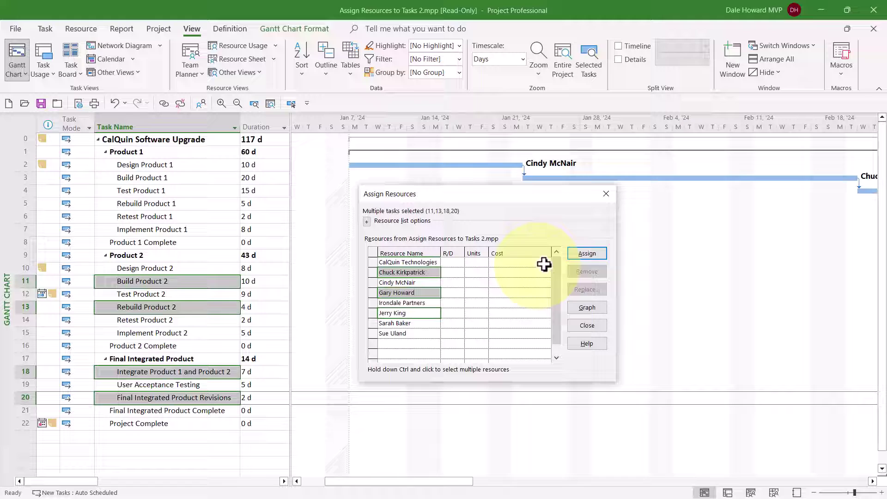
left_click(597, 253)
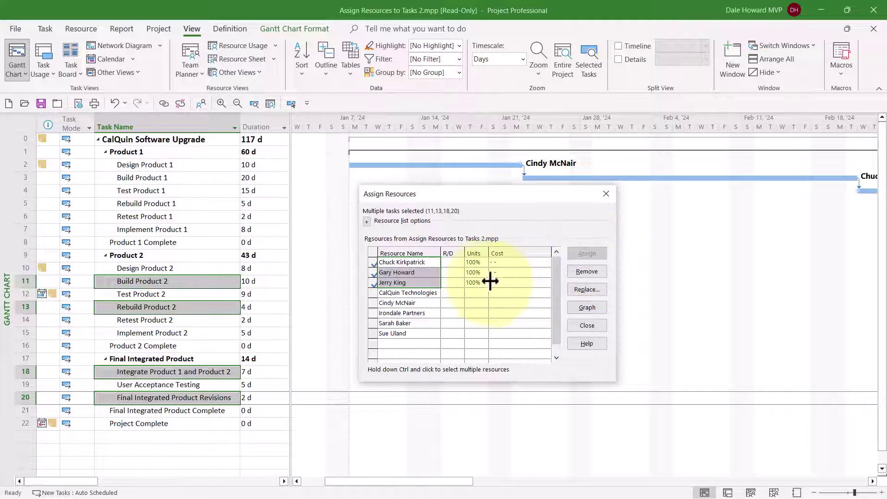
Confirm each of the three assigned resources shows 100% units.
left_click(479, 262)
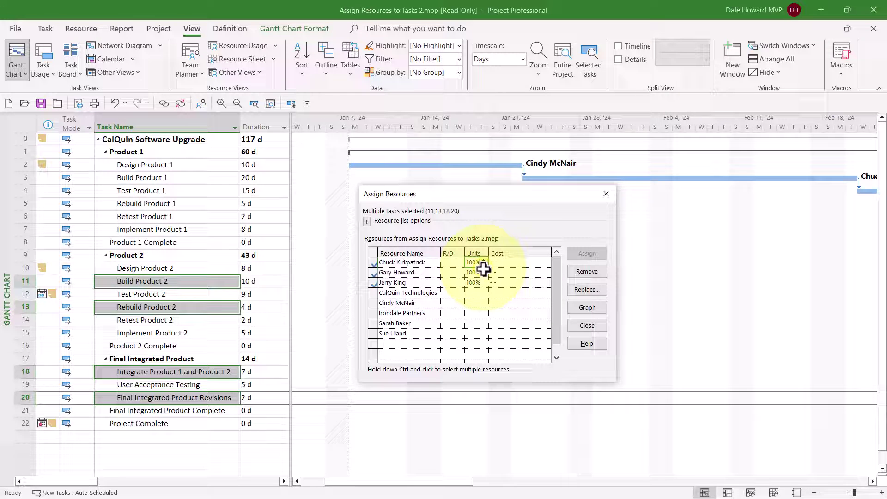
left_click(478, 273)
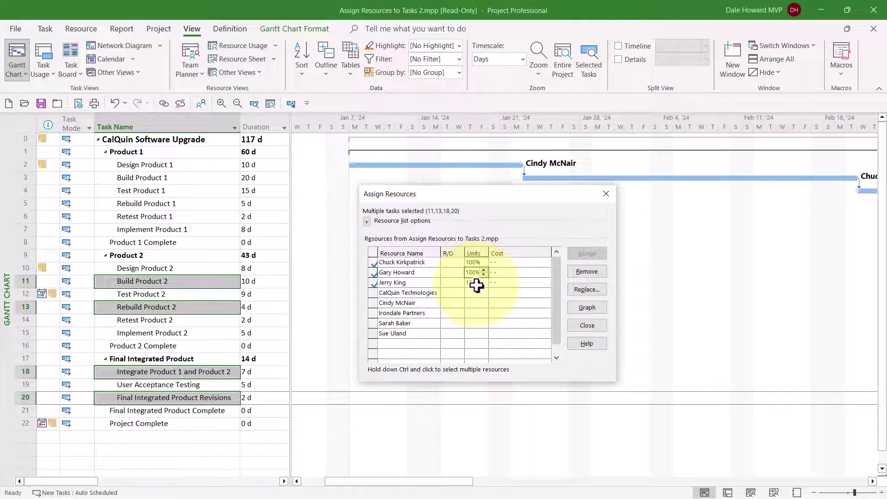
left_click(476, 283)
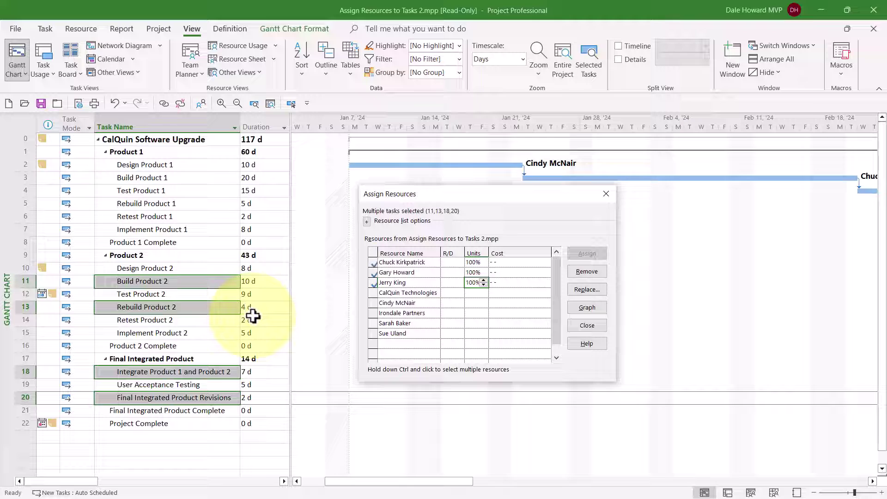
Assign the last resource in the list at 75% units to Test Product 2 and Retest Product 2.
left_click(160, 294)
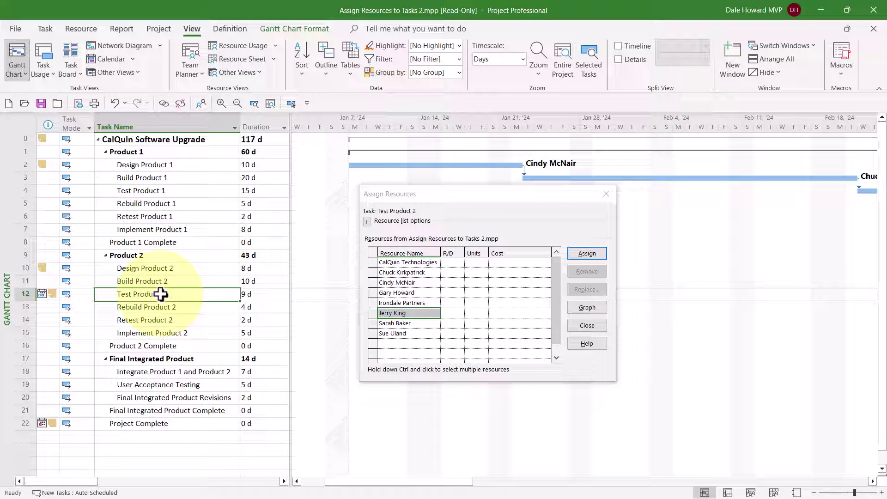
left_click(160, 320, "ctrl")
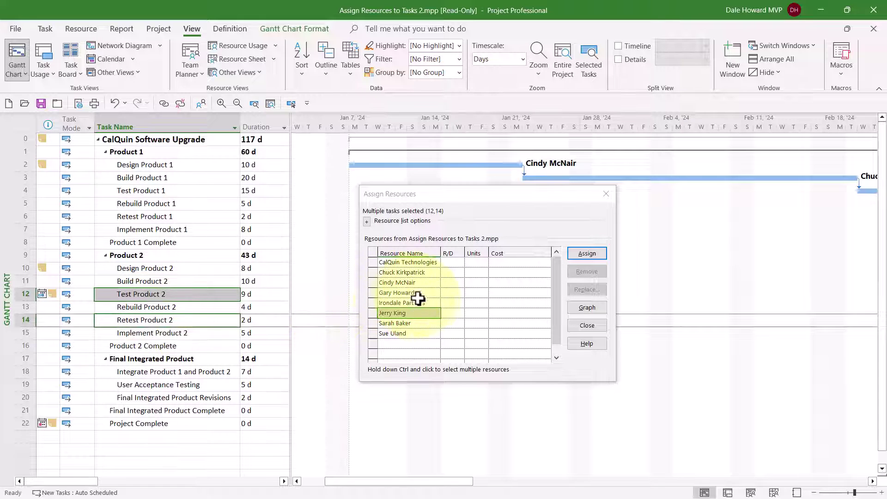
left_click(411, 333)
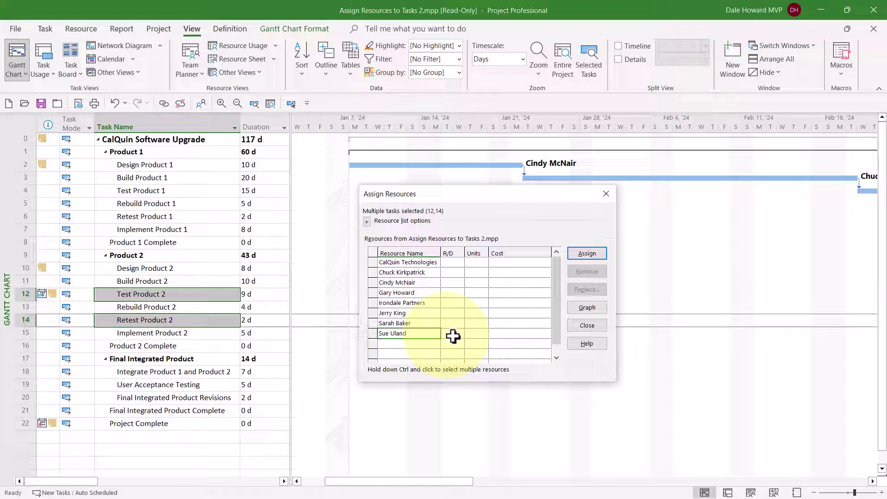
left_click(473, 334)
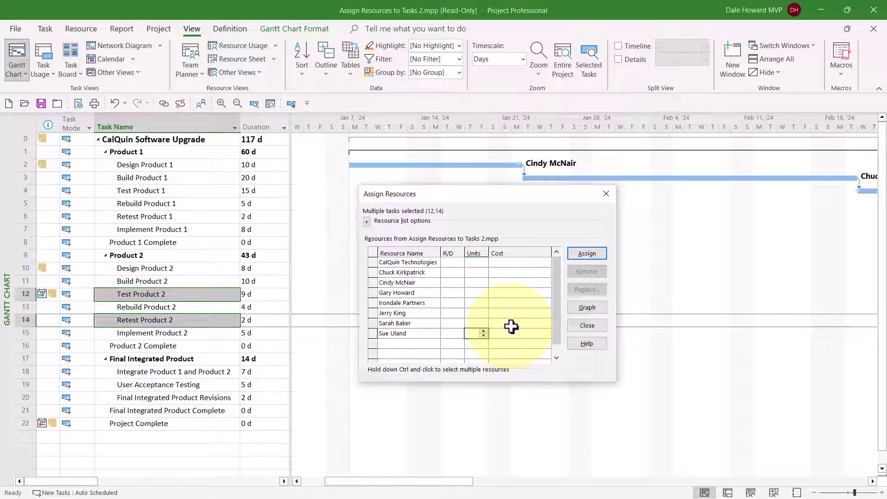
type("75")
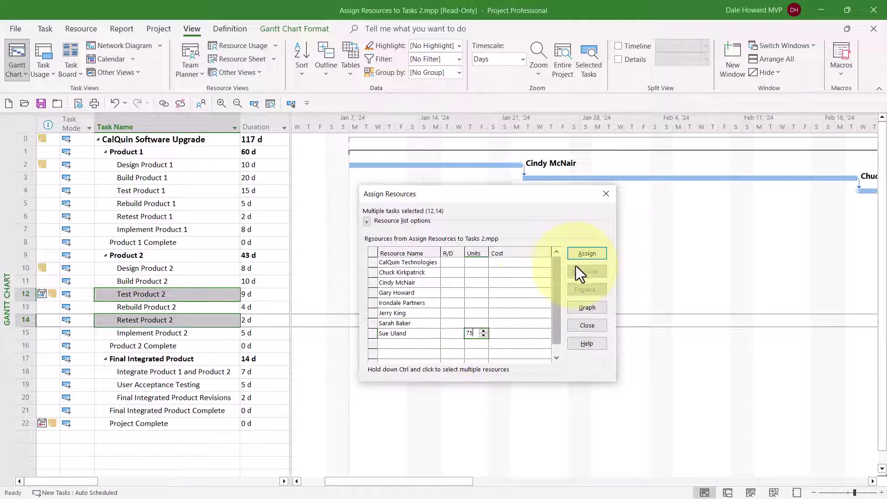
left_click(595, 254)
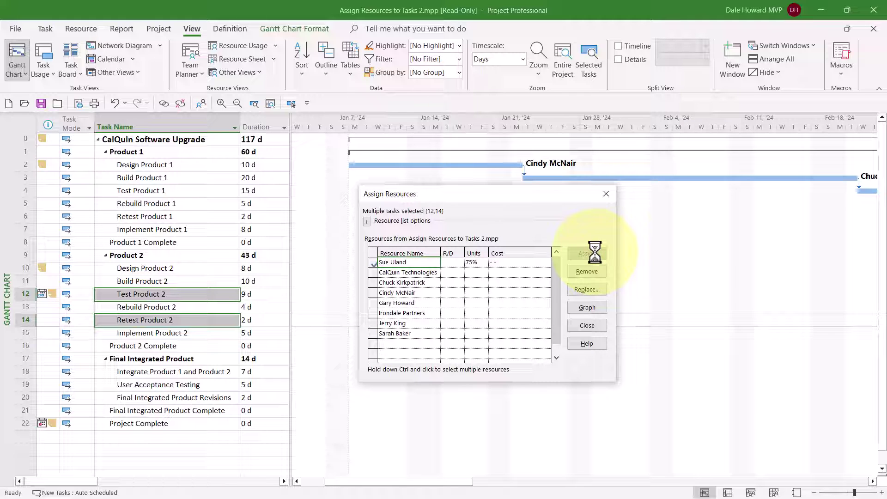
Assign Irondale Partners to Implement Product 2 at 300% units, costing $24,000.00.
left_click(158, 334)
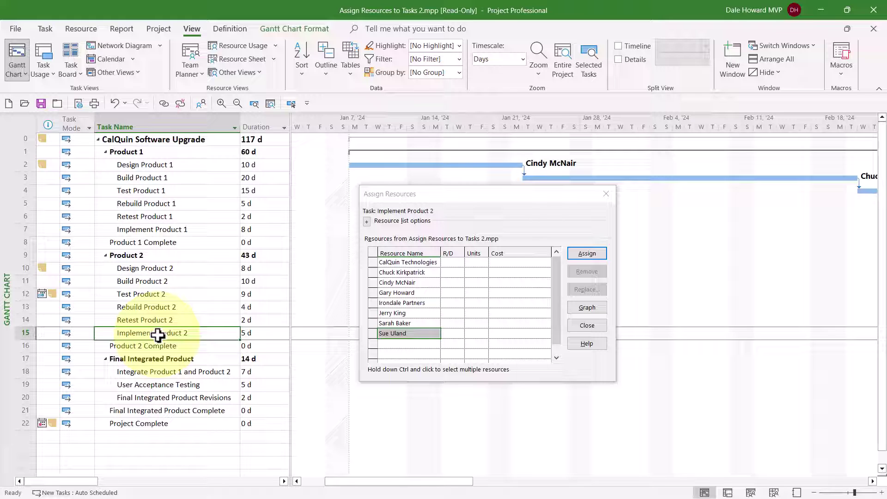
left_click(435, 302)
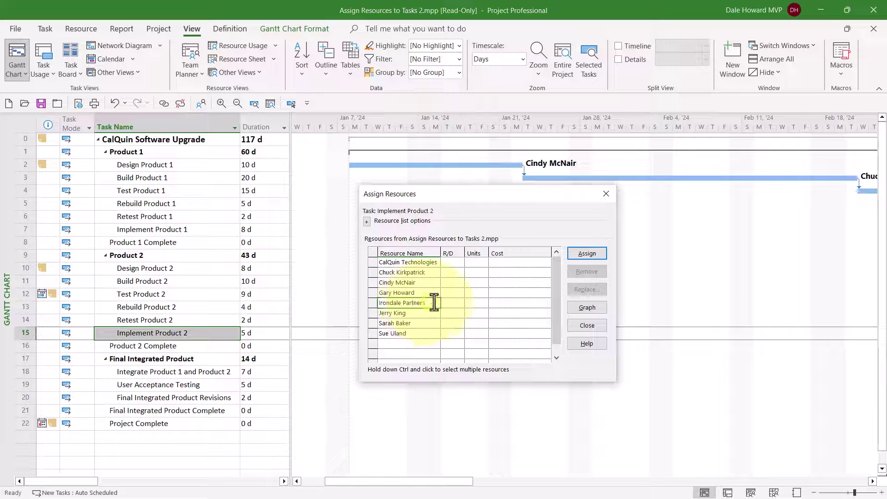
left_click(478, 302)
left_click(484, 300)
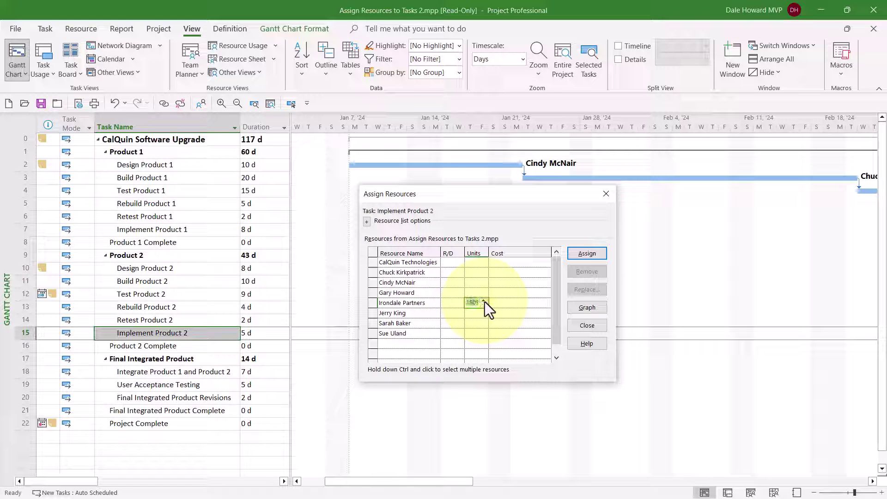
left_click(483, 301)
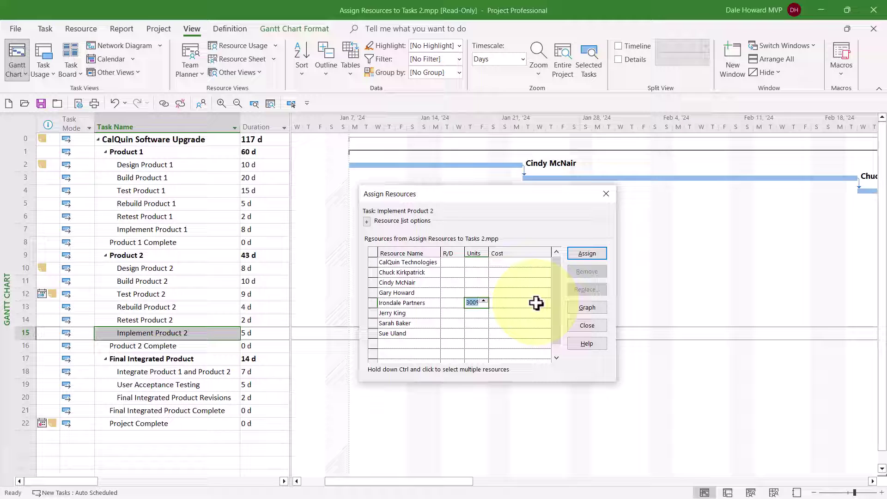
left_click(594, 251)
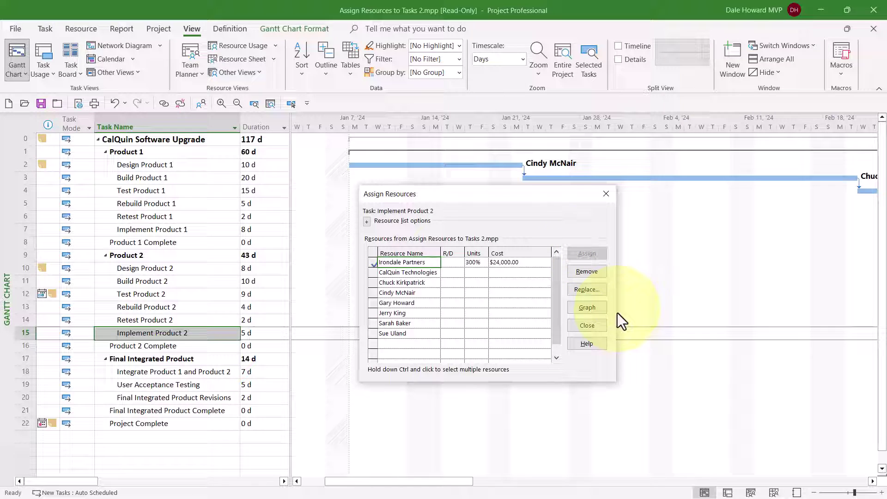
Close the Assign Resources dialog to return to the full Gantt chart.
left_click(594, 326)
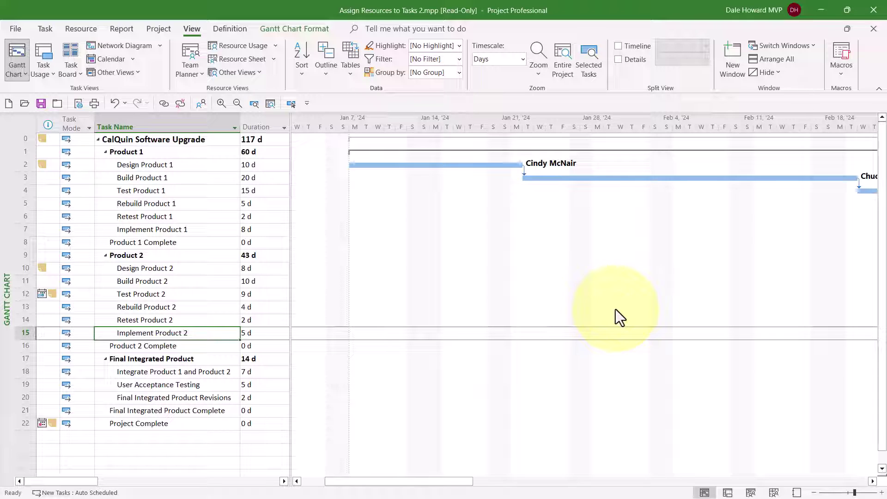